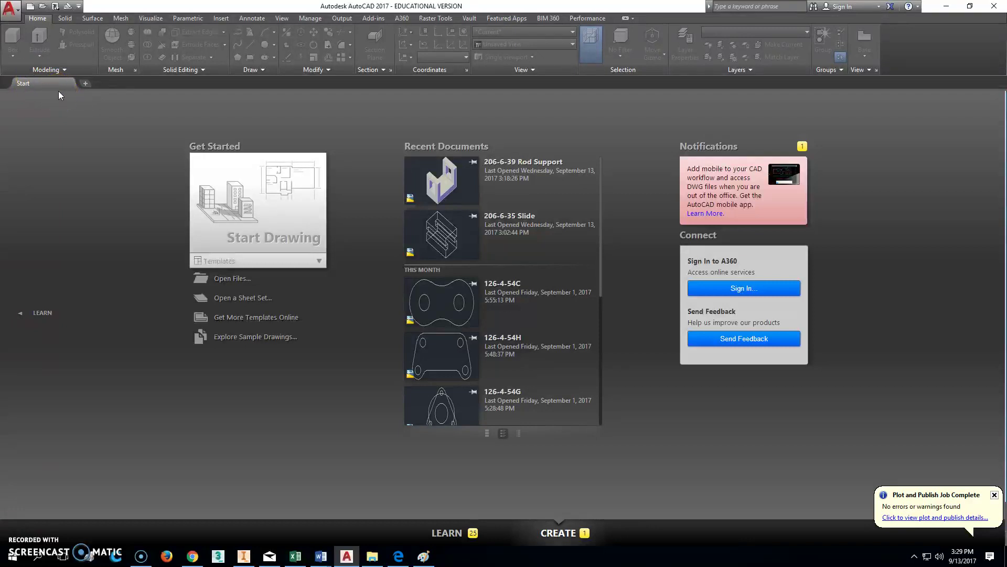
Step: Open the acad drawing template (.dwt) from the Template folder and dismiss the plot notification
{"action": "left_click", "coordinate": [46, 8]}
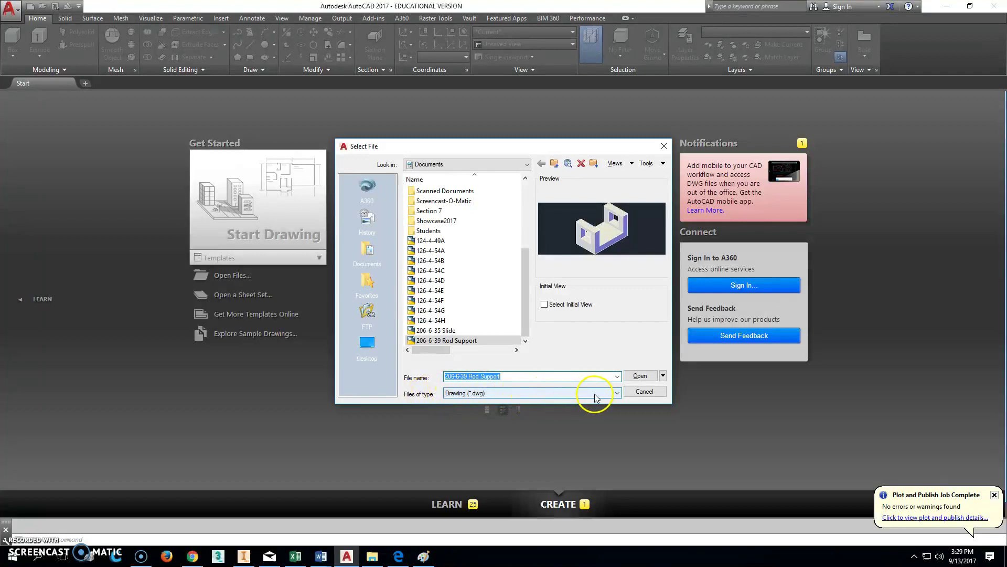
{"action": "left_click", "coordinate": [617, 394]}
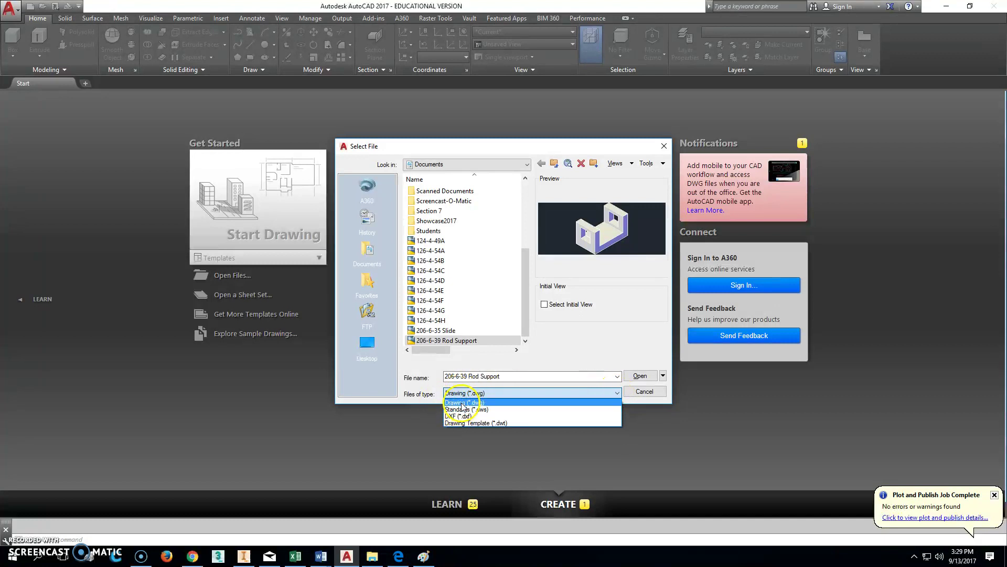
{"action": "left_click", "coordinate": [477, 423]}
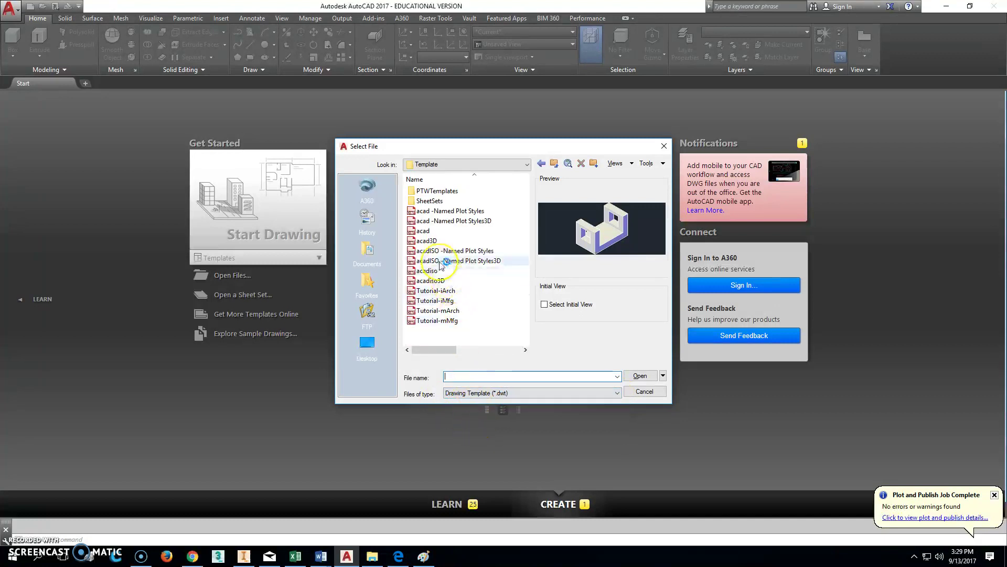
{"action": "left_click", "coordinate": [424, 233]}
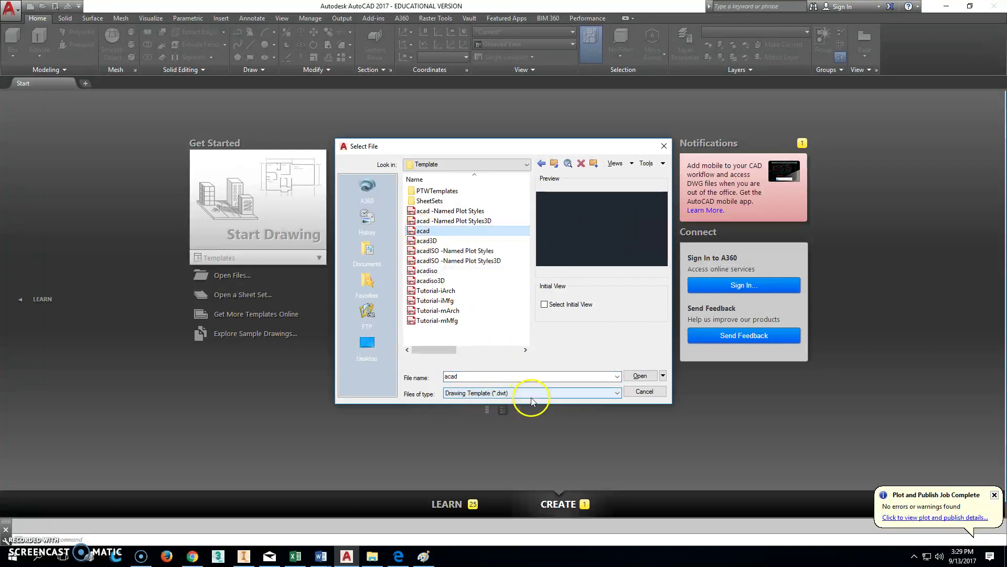
{"action": "left_click", "coordinate": [644, 378]}
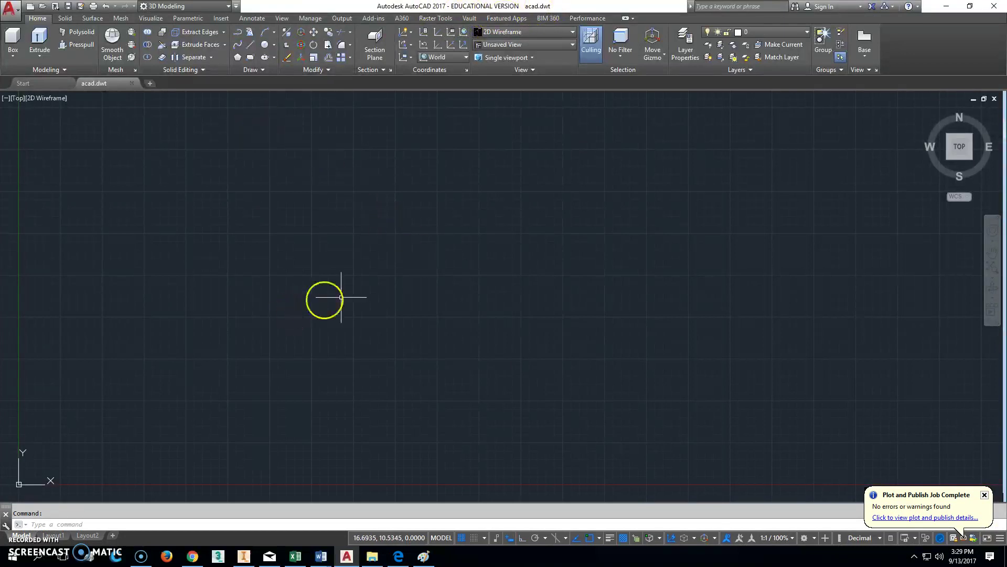
{"action": "left_click", "coordinate": [985, 494]}
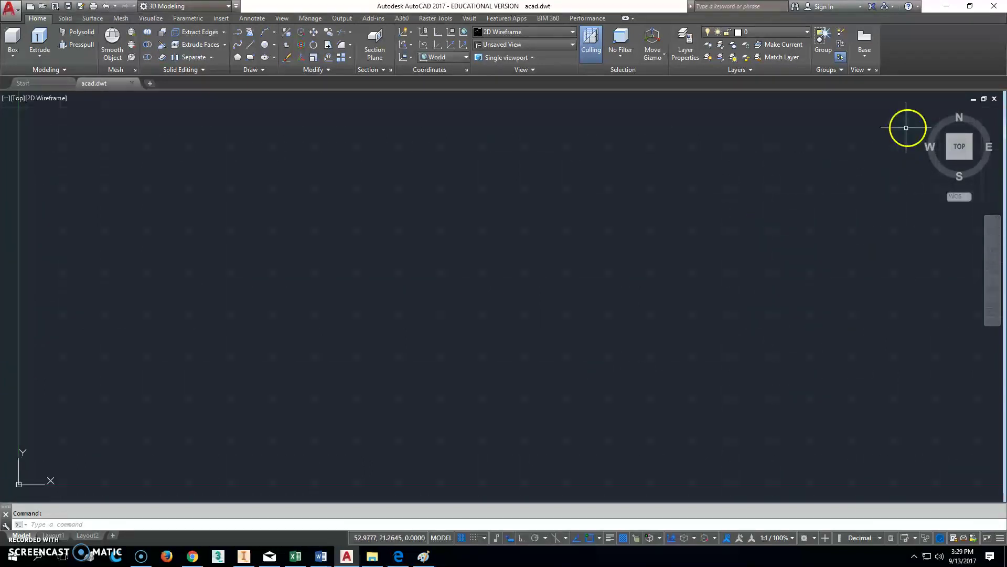
Step: Switch to the SW Isometric view and set the UCS icon to the Noorigin option
{"action": "left_click", "coordinate": [926, 112]}
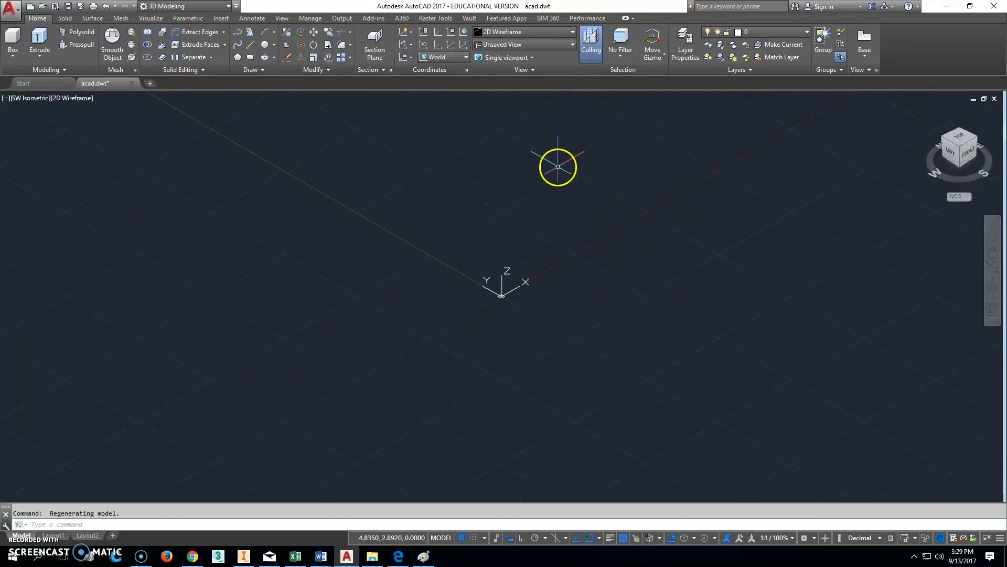
{"action": "type", "text": "ucsico"}
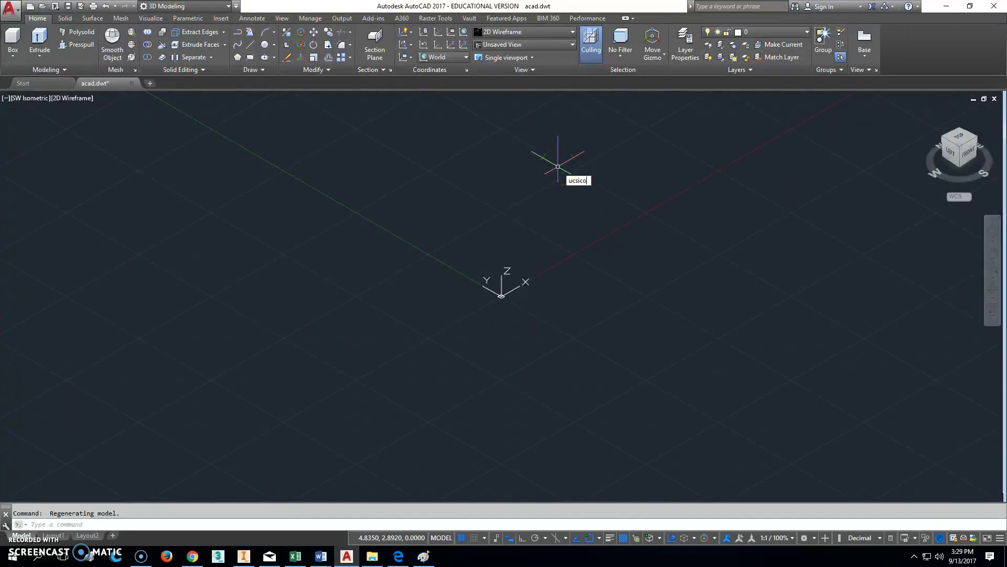
{"action": "key", "text": "Return"}
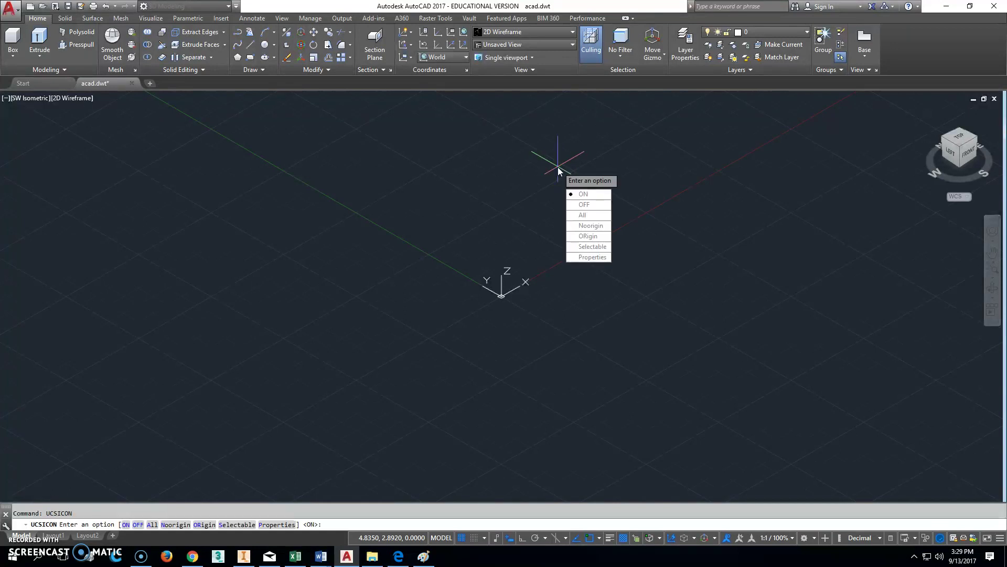
{"action": "left_click", "coordinate": [577, 225]}
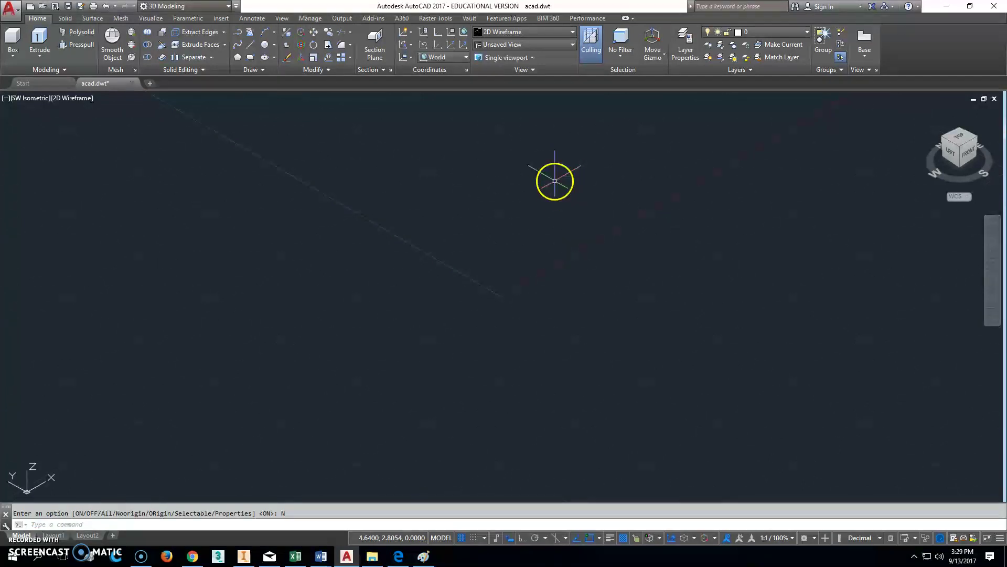
Step: Rotate the UCS 90 degrees about the X axis
{"action": "left_click", "coordinate": [388, 336]}
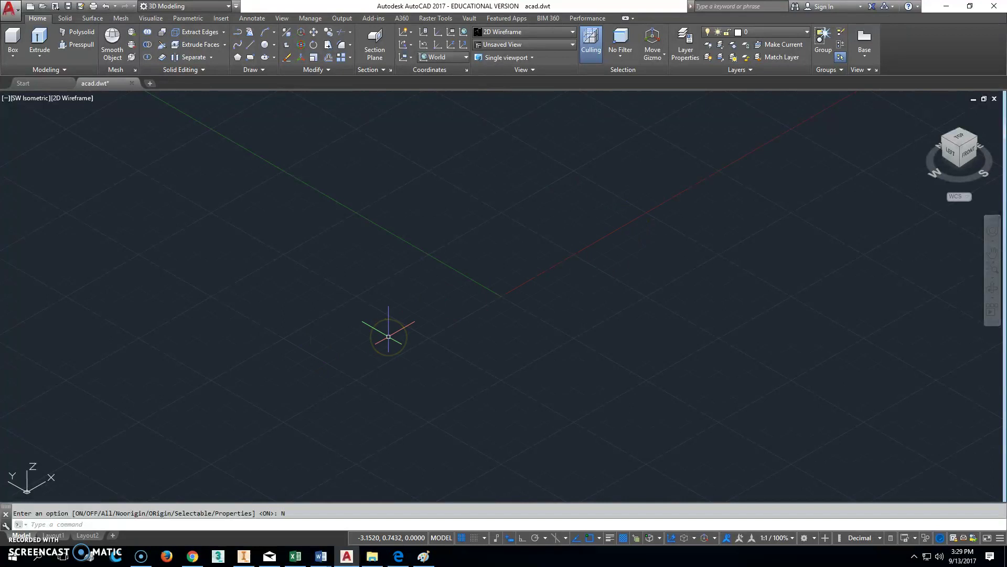
{"action": "type", "text": "ucs"}
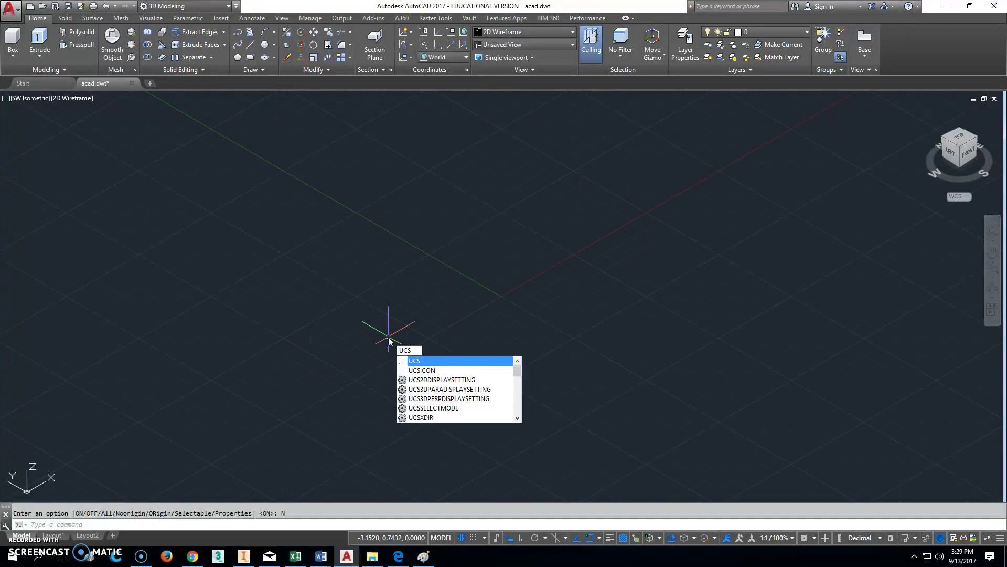
{"action": "key", "text": "Return"}
{"action": "type", "text": "x"}
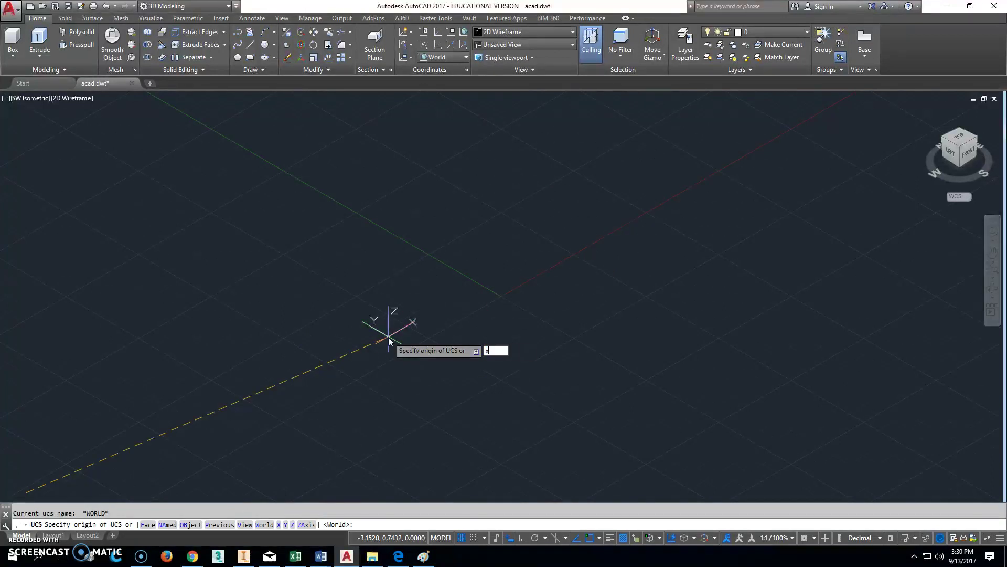
{"action": "key", "text": "Return"}
{"action": "type", "text": "90"}
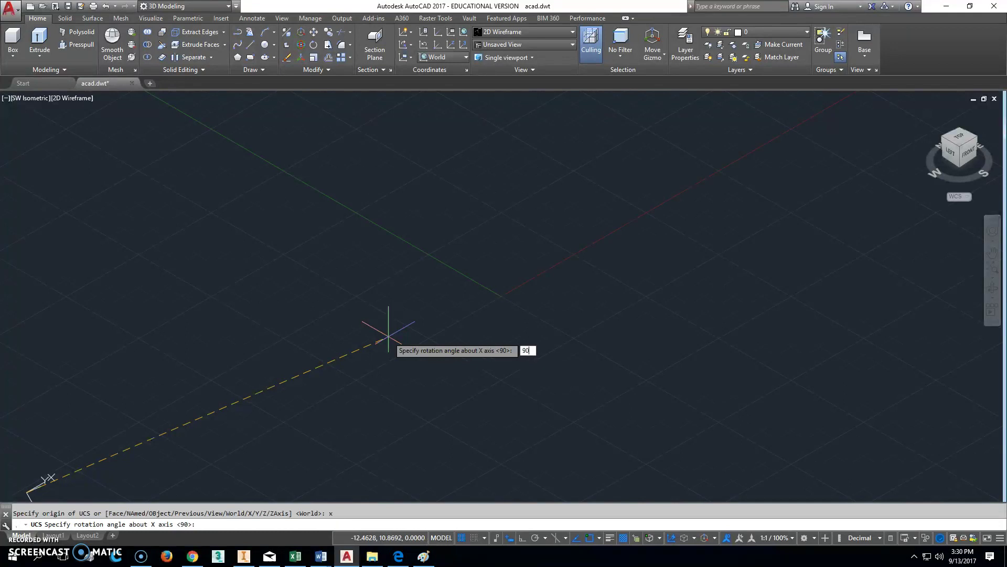
{"action": "key", "text": "Return"}
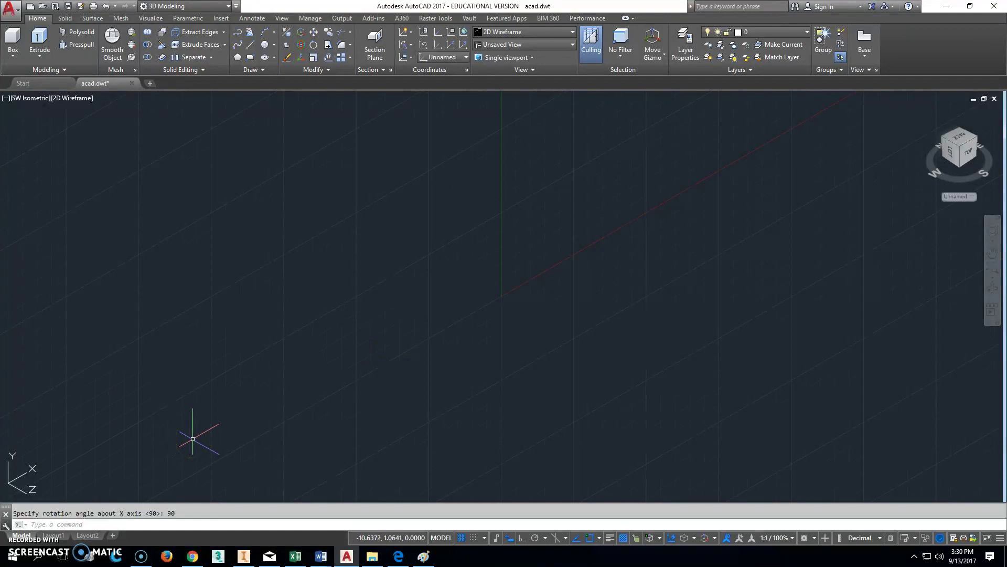
Step: Save the current UCS under the name F
{"action": "type", "text": "ucs"}
{"action": "key", "text": "Return"}
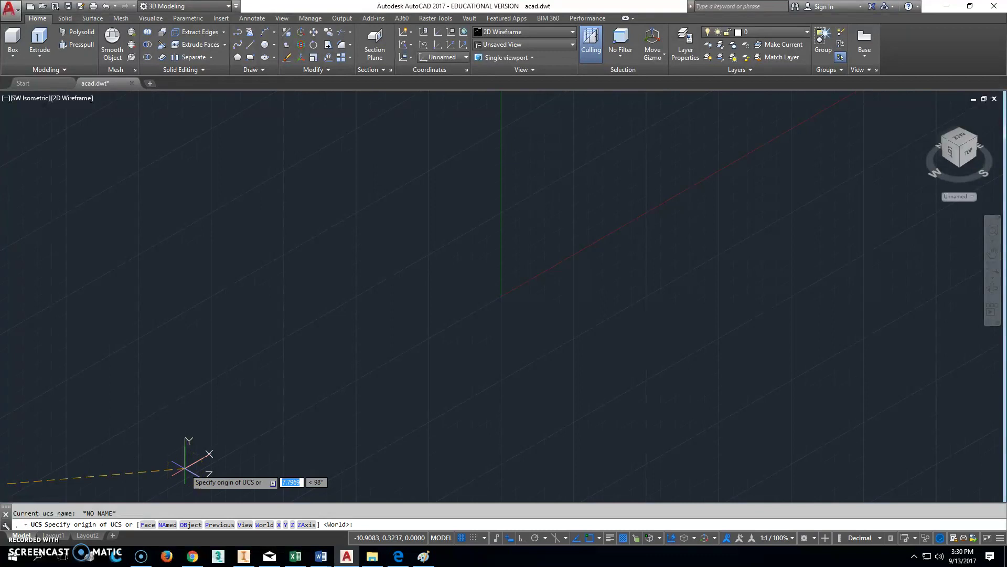
{"action": "type", "text": "s"}
{"action": "key", "text": "Return"}
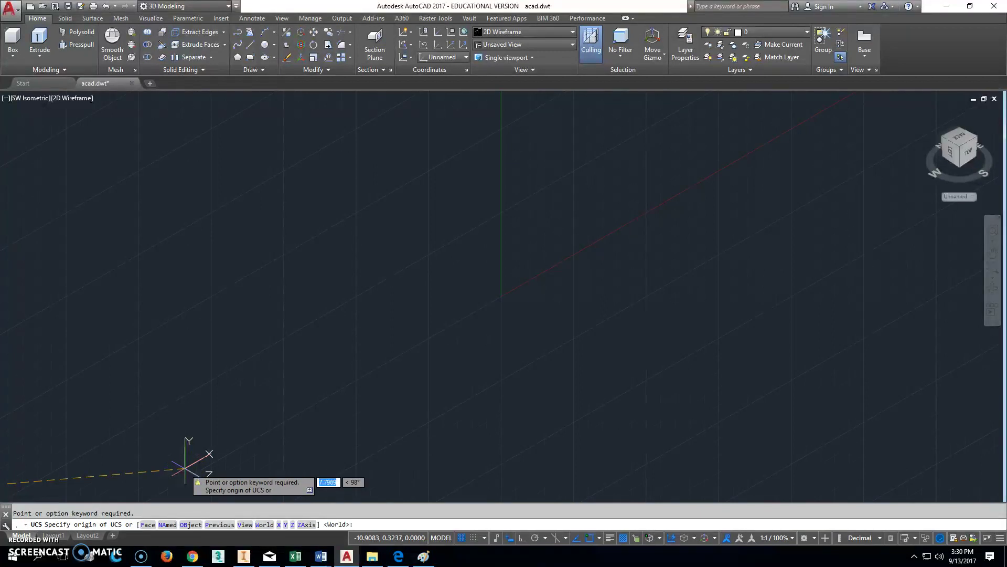
{"action": "type", "text": "s"}
{"action": "key", "text": "Return"}
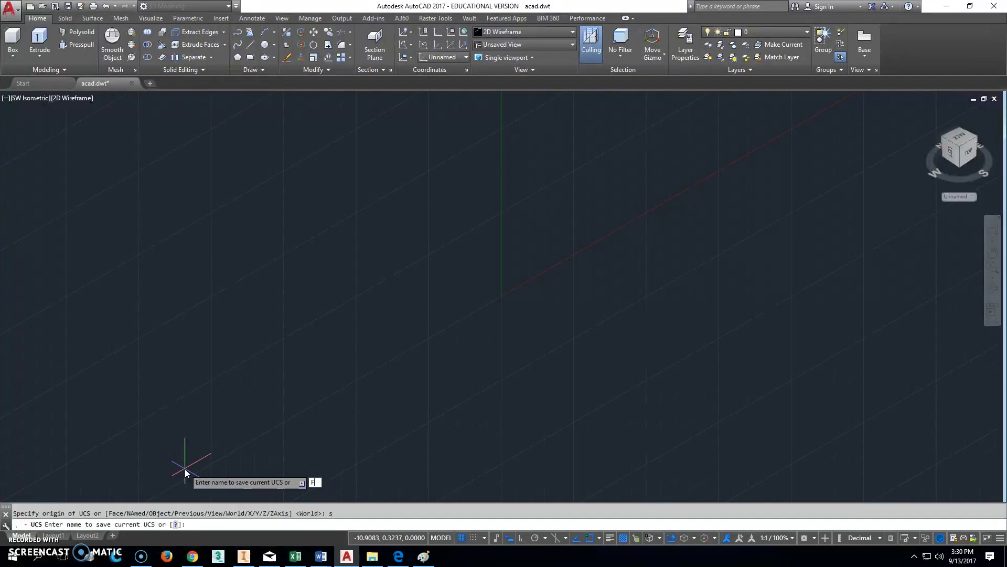
{"action": "key", "text": "Return"}
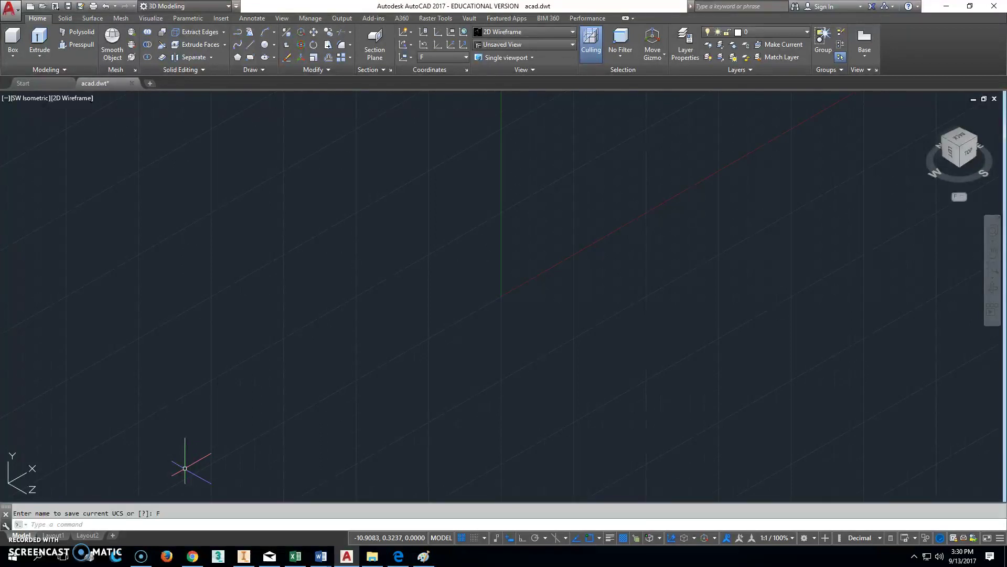
Step: Rotate the UCS 90 degrees about the Y axis
{"action": "scroll", "coordinate": [185, 468], "scroll_direction": "down", "scroll_amount": 1}
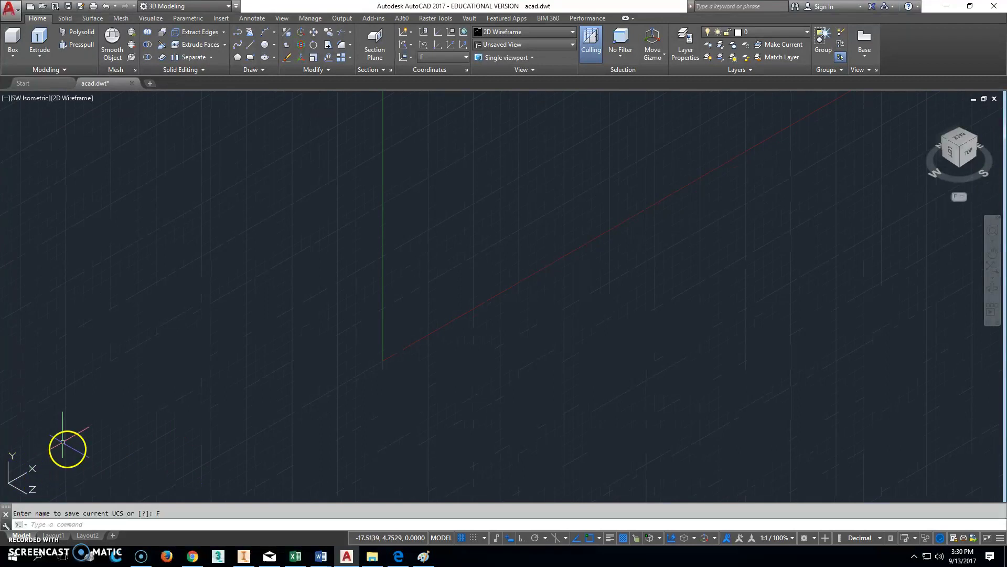
{"action": "middle_click", "coordinate": [247, 427]}
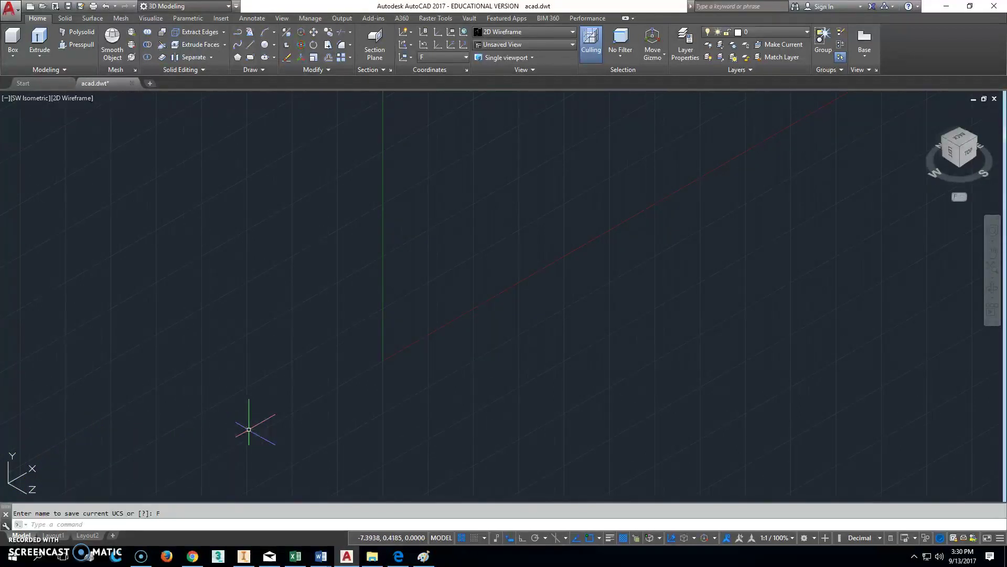
{"action": "type", "text": "UCS"}
{"action": "key", "text": "Return"}
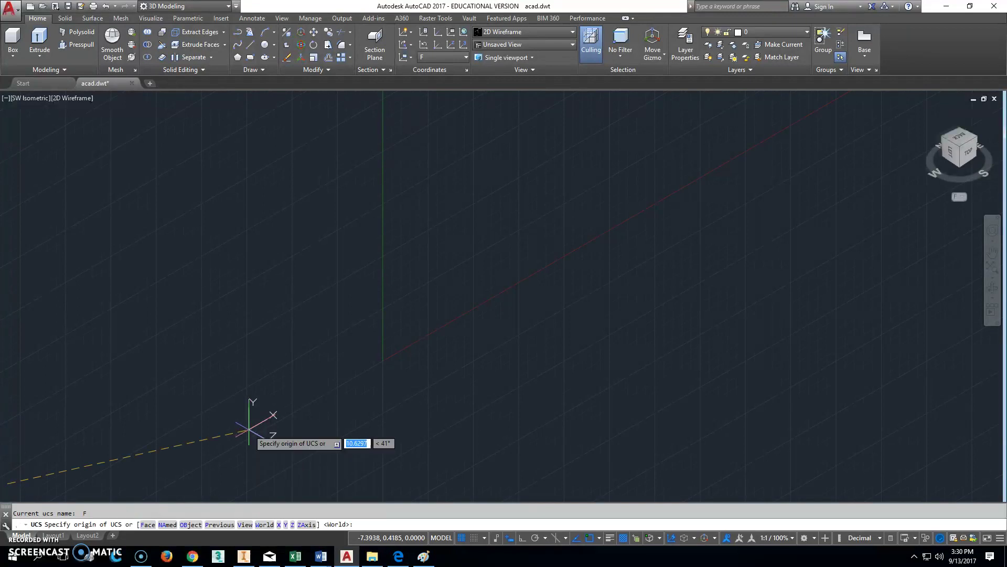
{"action": "type", "text": "9"}
{"action": "type", "text": "Y"}
{"action": "key", "text": "Return"}
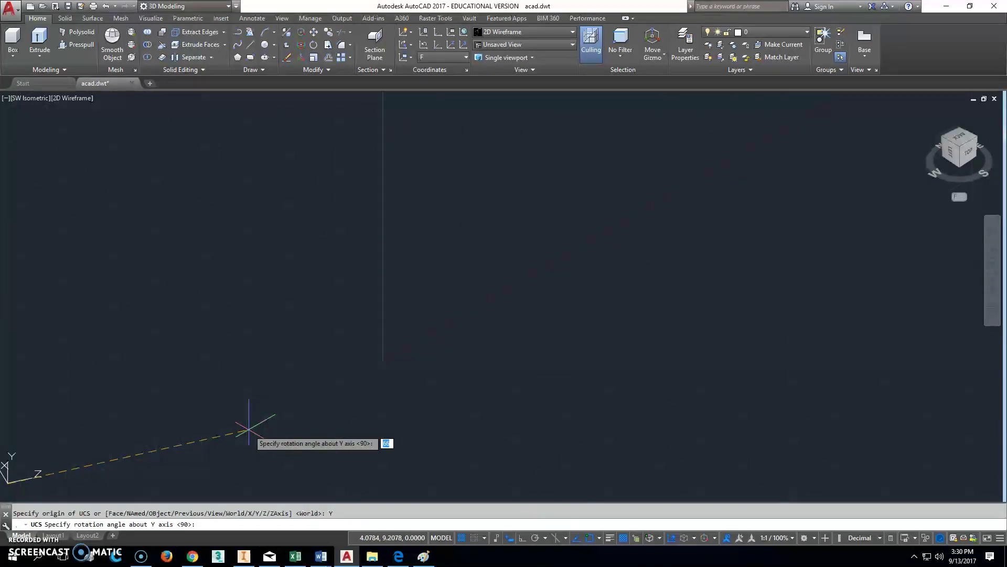
{"action": "type", "text": "90"}
{"action": "key", "text": "Return"}
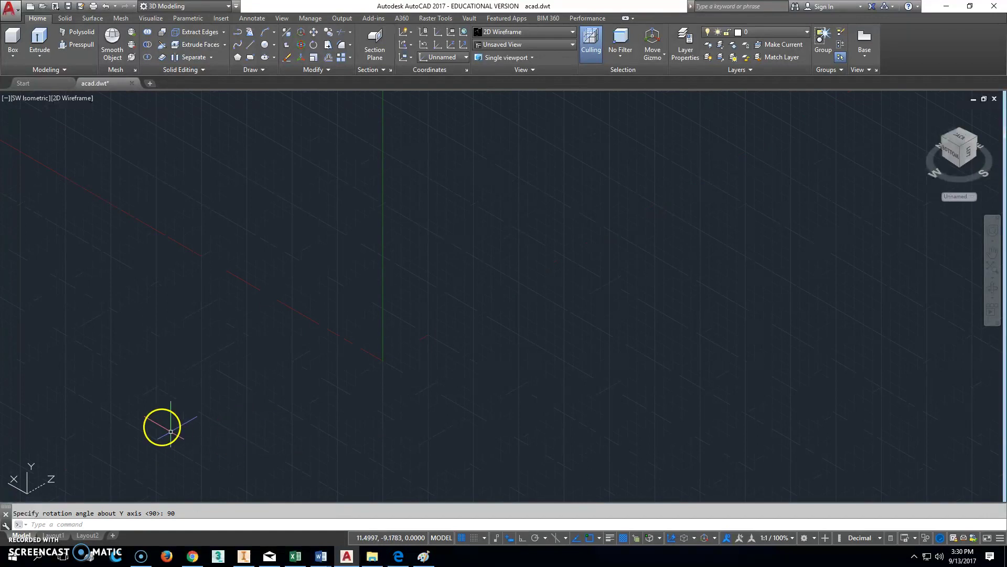
Step: Save the current UCS under the name R
{"action": "type", "text": "UCS"}
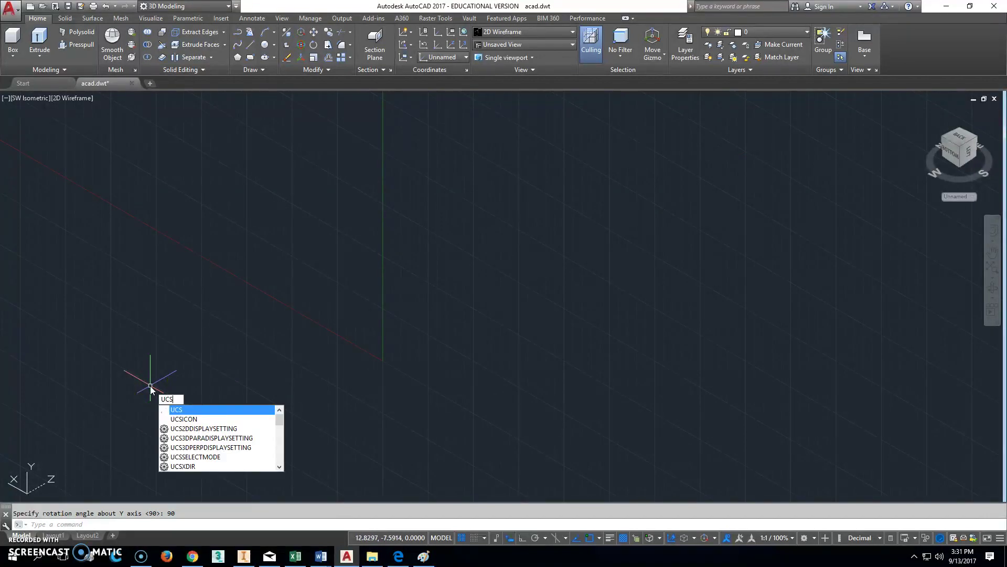
{"action": "key", "text": "Return"}
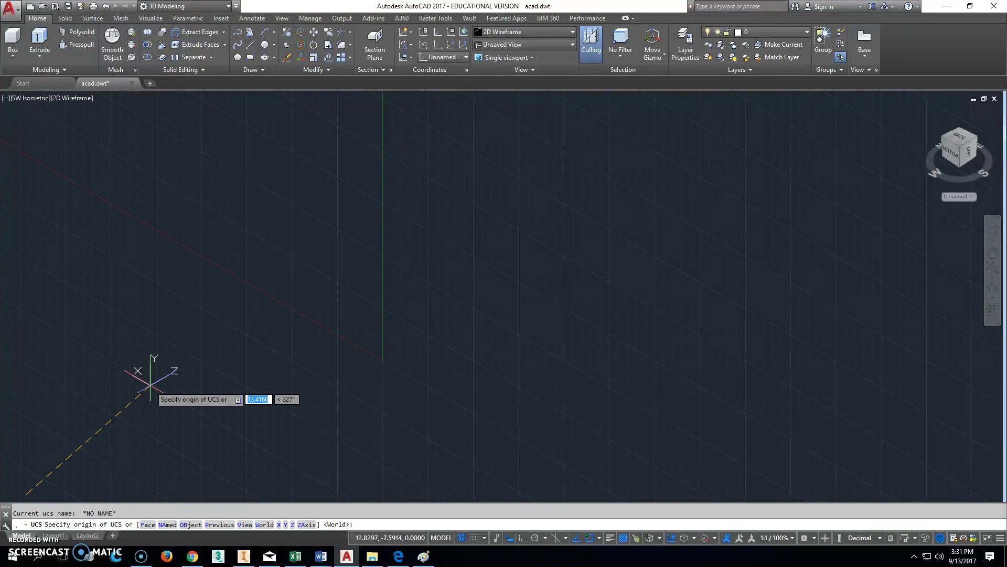
{"action": "type", "text": "s"}
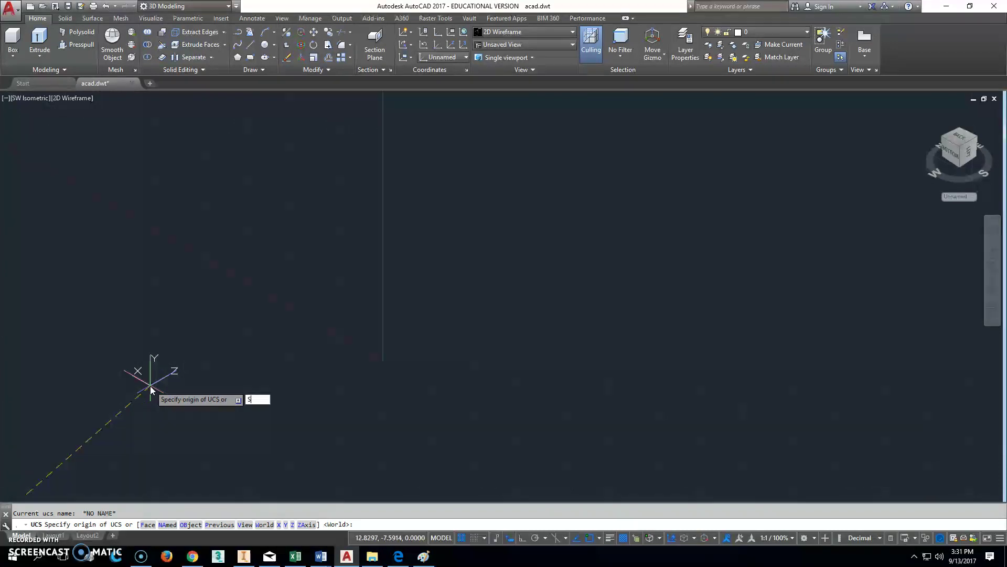
{"action": "key", "text": "Return"}
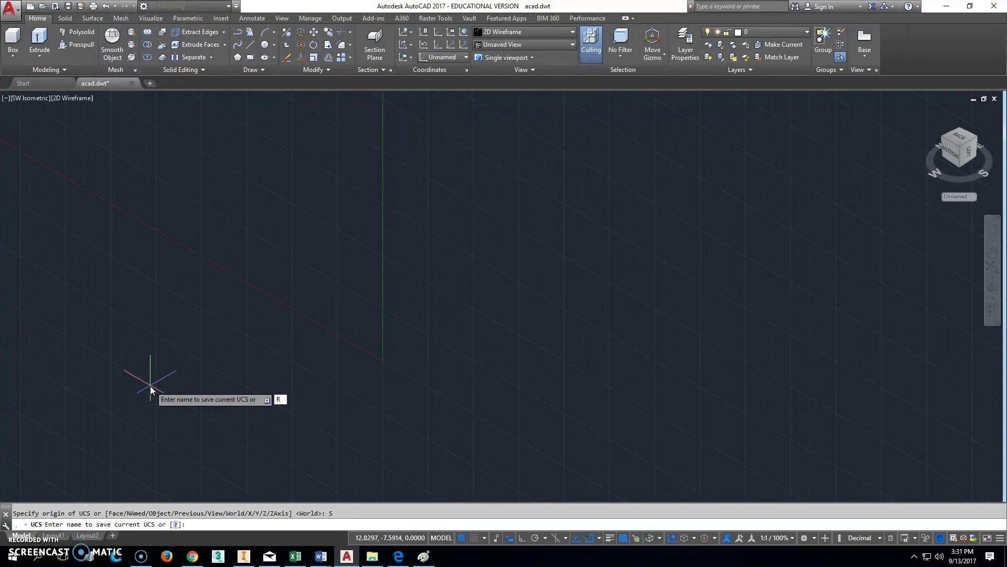
{"action": "key", "text": "Return"}
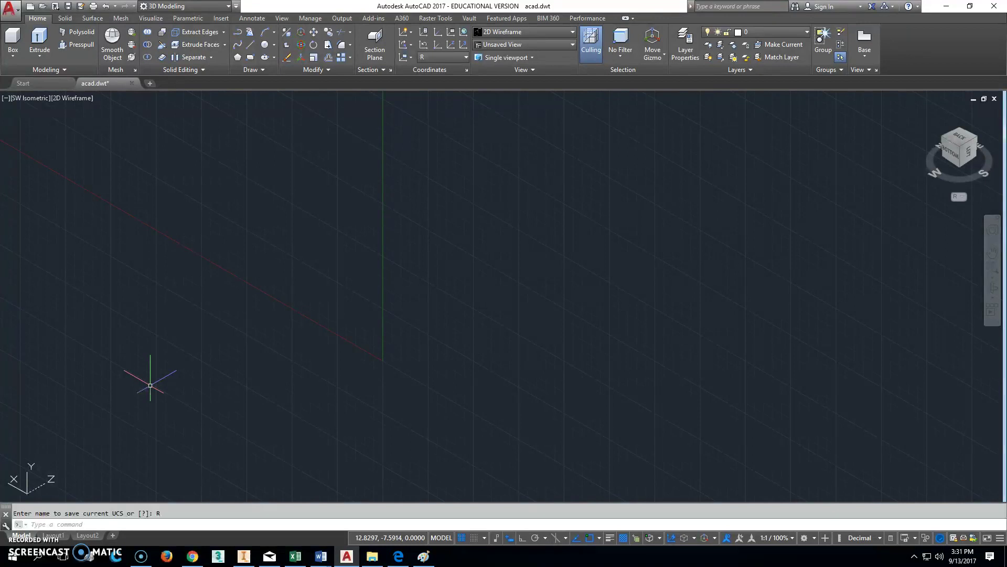
Step: Reset the UCS to World
{"action": "type", "text": "UCS"}
{"action": "key", "text": "Return"}
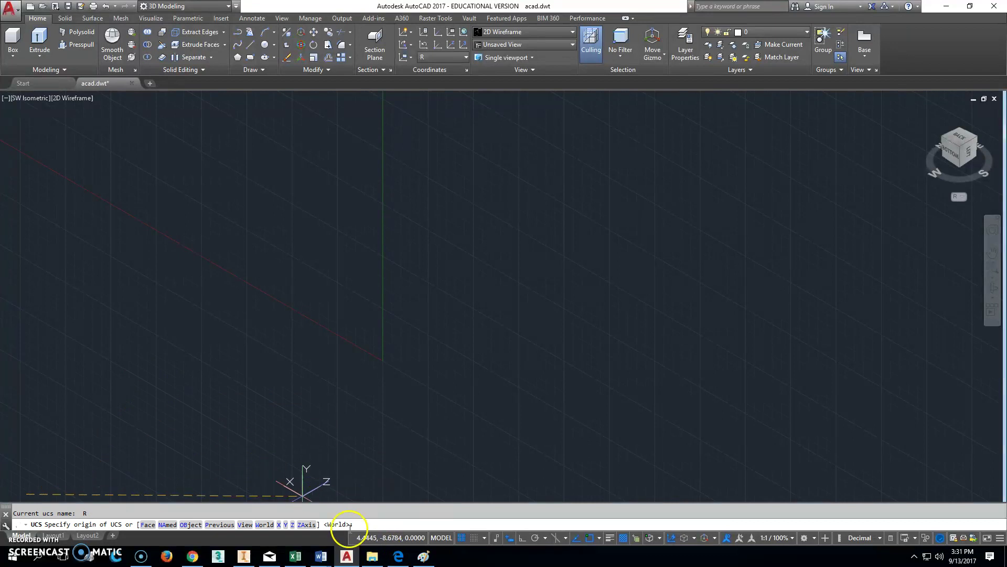
{"action": "key", "text": "Return"}
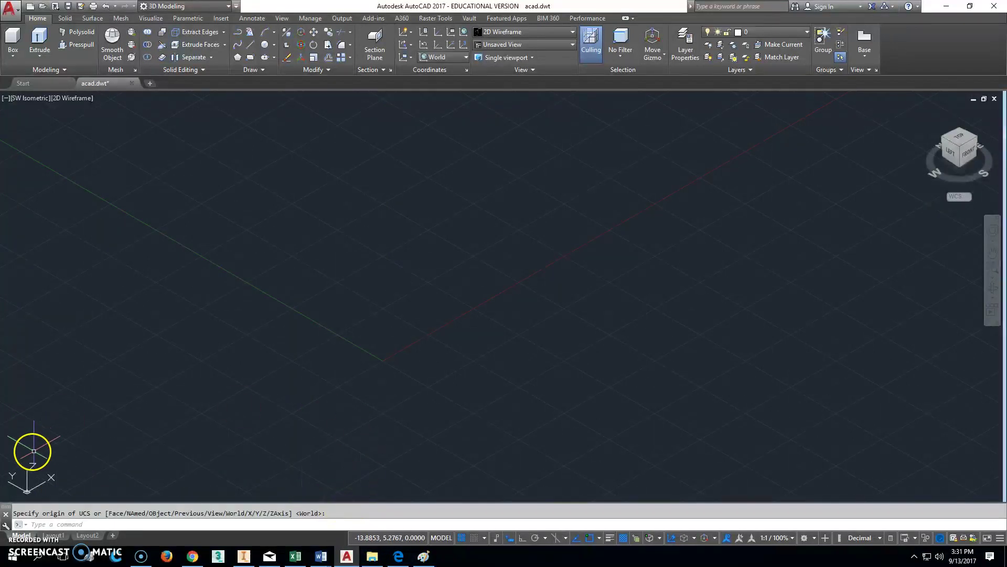
Step: Test the saved coordinate systems by restoring UCS F, followed by UCS R
{"action": "left_click", "coordinate": [967, 197]}
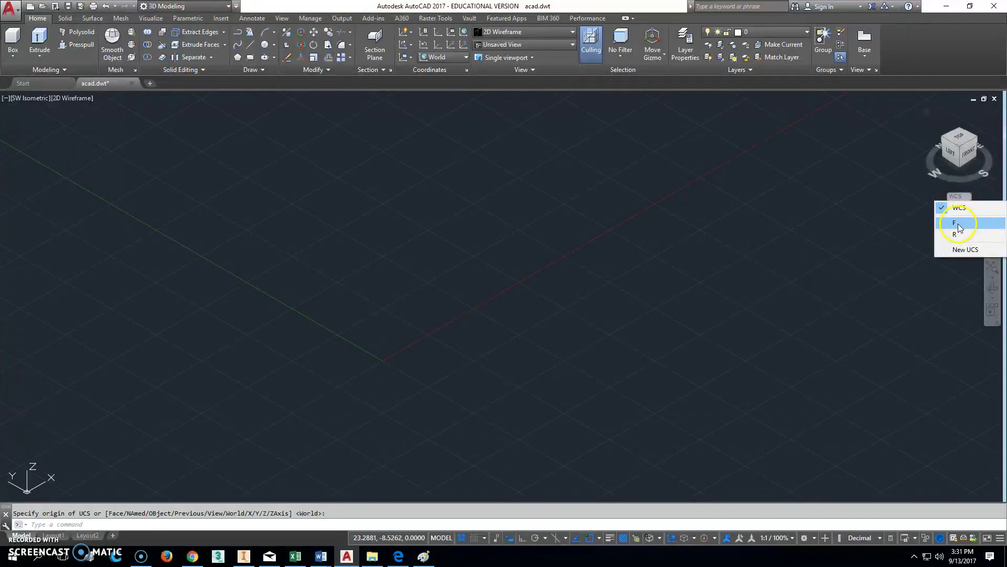
{"action": "left_click", "coordinate": [961, 225]}
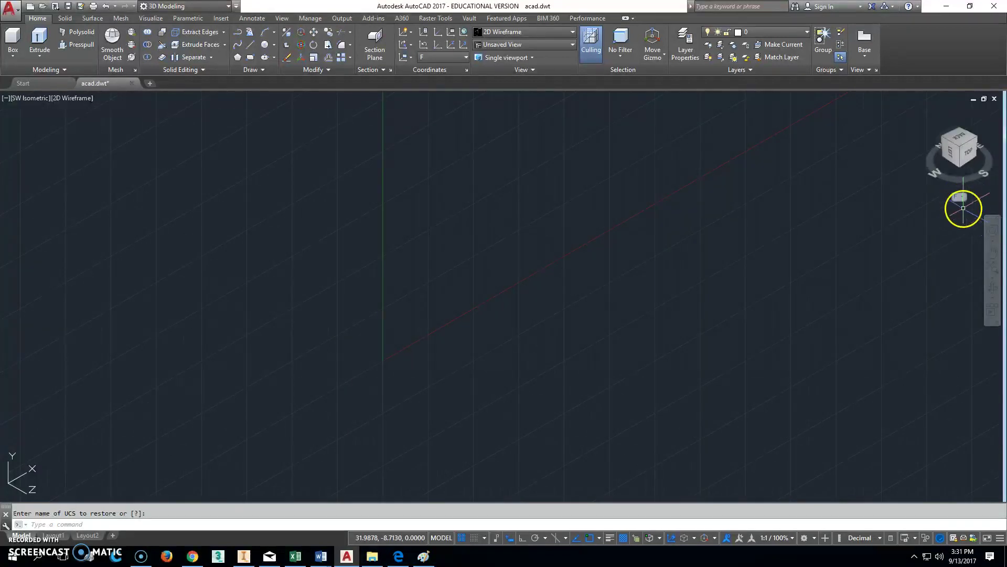
{"action": "left_click", "coordinate": [963, 197]}
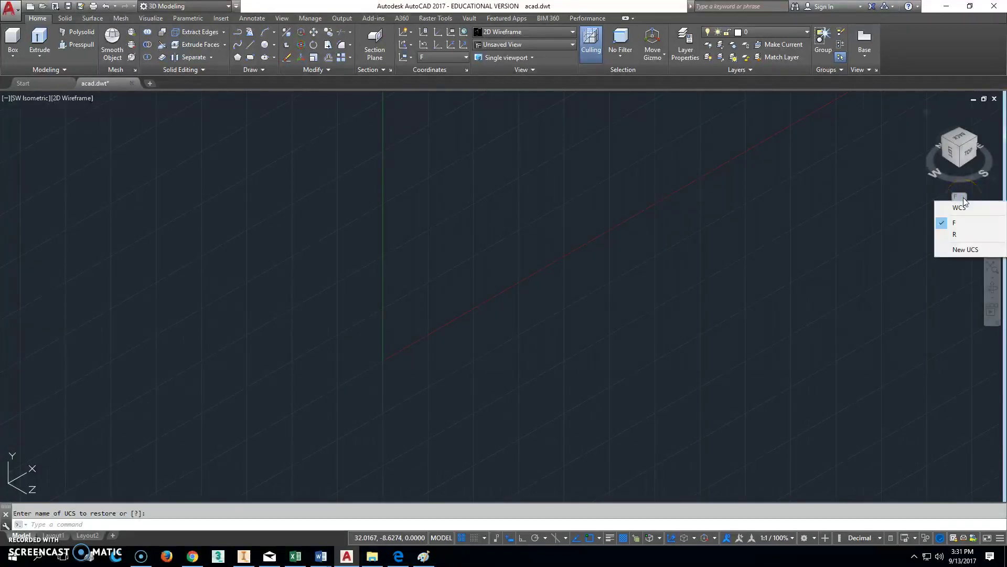
{"action": "left_click", "coordinate": [961, 235]}
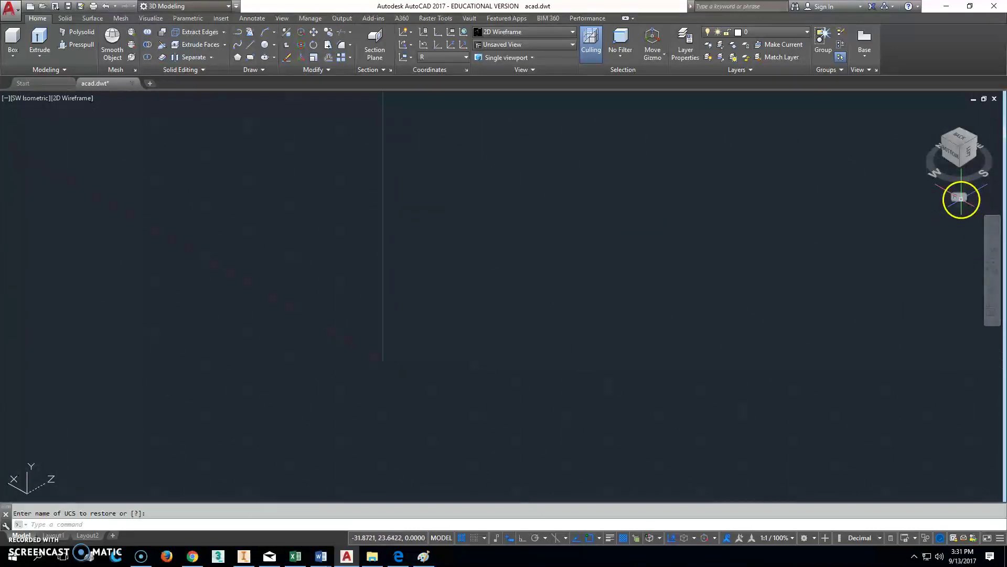
Step: Reset the UCS from the saved R system to World
{"action": "left_click", "coordinate": [951, 202]}
{"action": "left_click", "coordinate": [926, 232]}
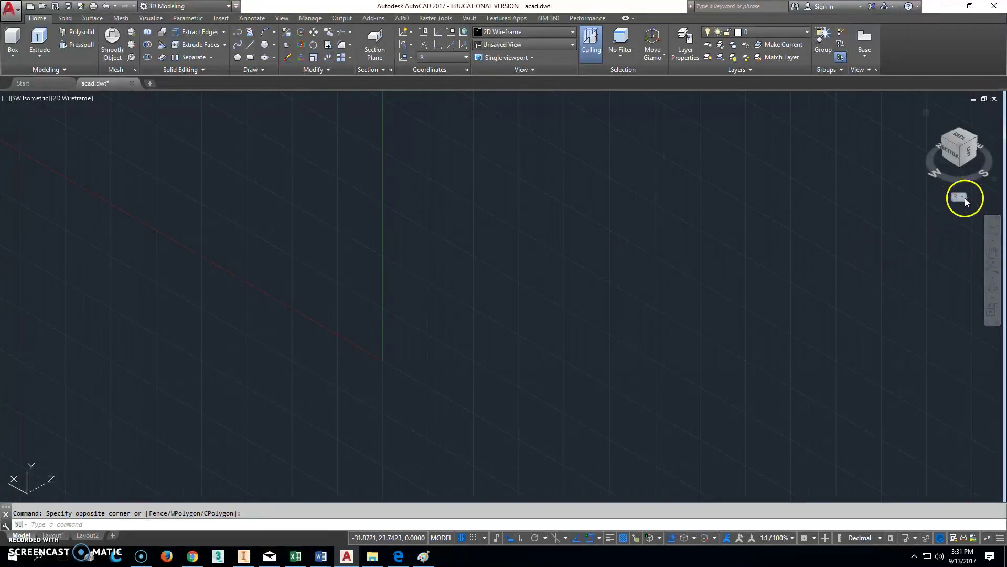
{"action": "left_click", "coordinate": [962, 200]}
{"action": "left_click", "coordinate": [959, 207]}
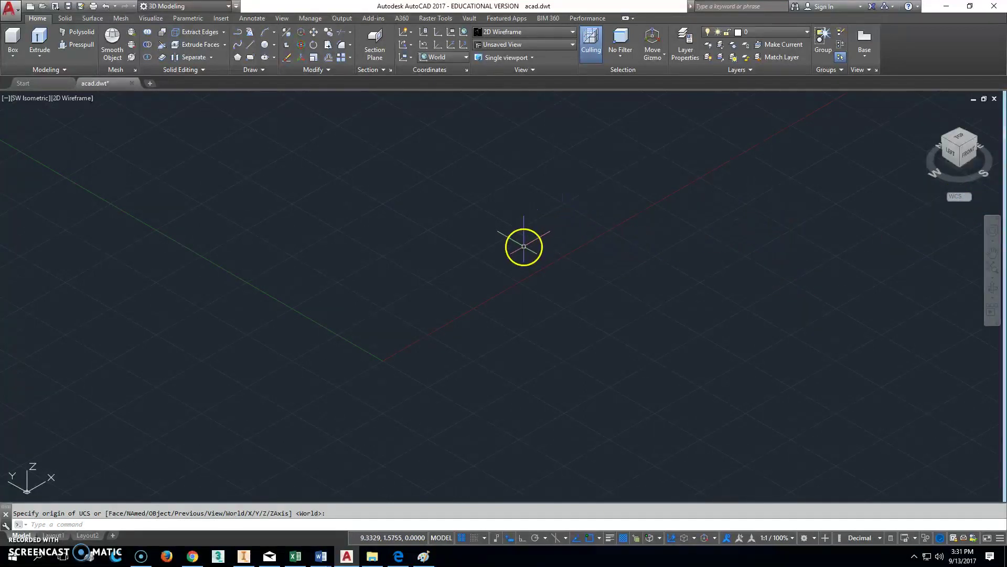
Step: Configure the running object snaps by enabling Midpoint and Insertion and disabling Extension
{"action": "right_click", "coordinate": [429, 297], "text": "shift"}
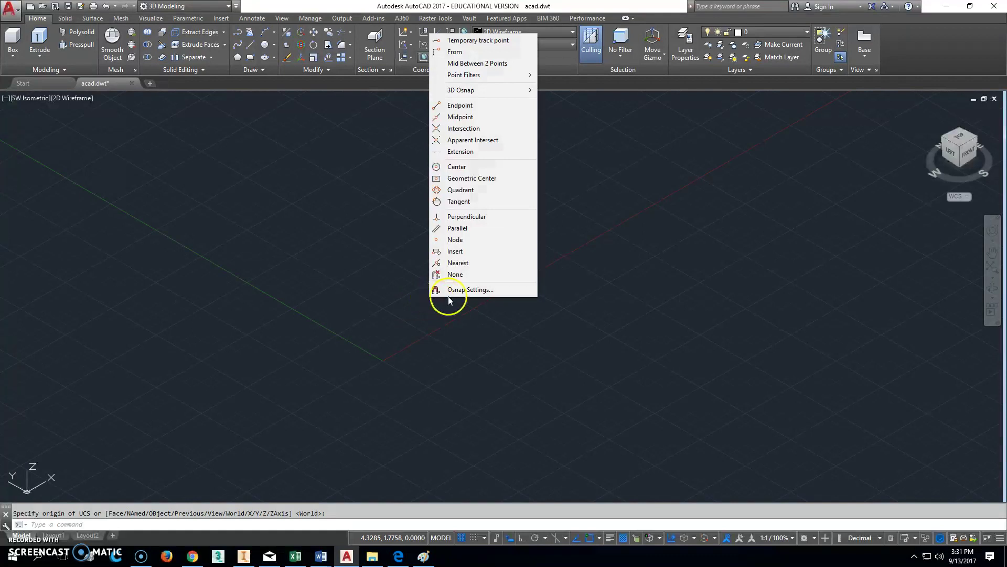
{"action": "left_click", "coordinate": [471, 290]}
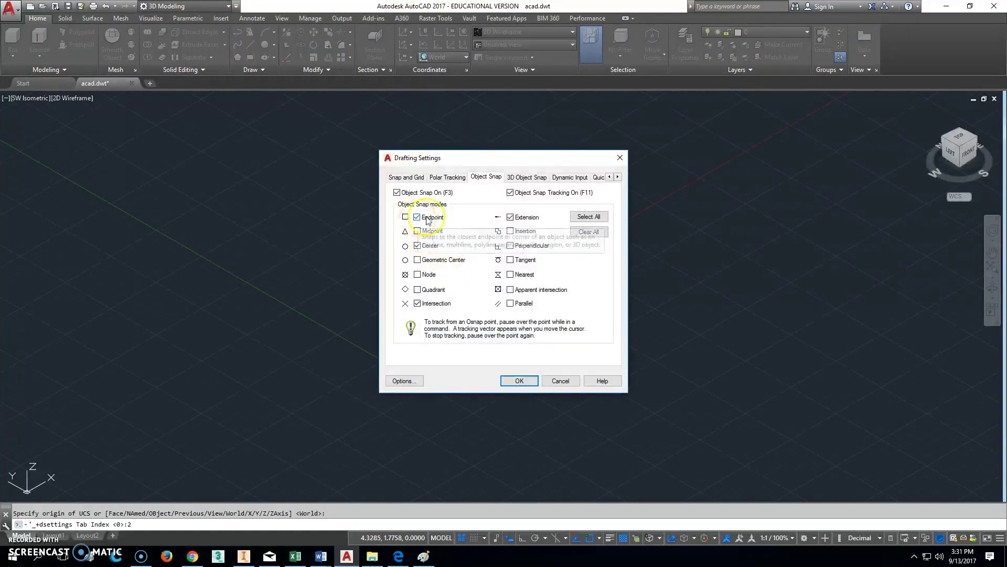
{"action": "left_click", "coordinate": [417, 232]}
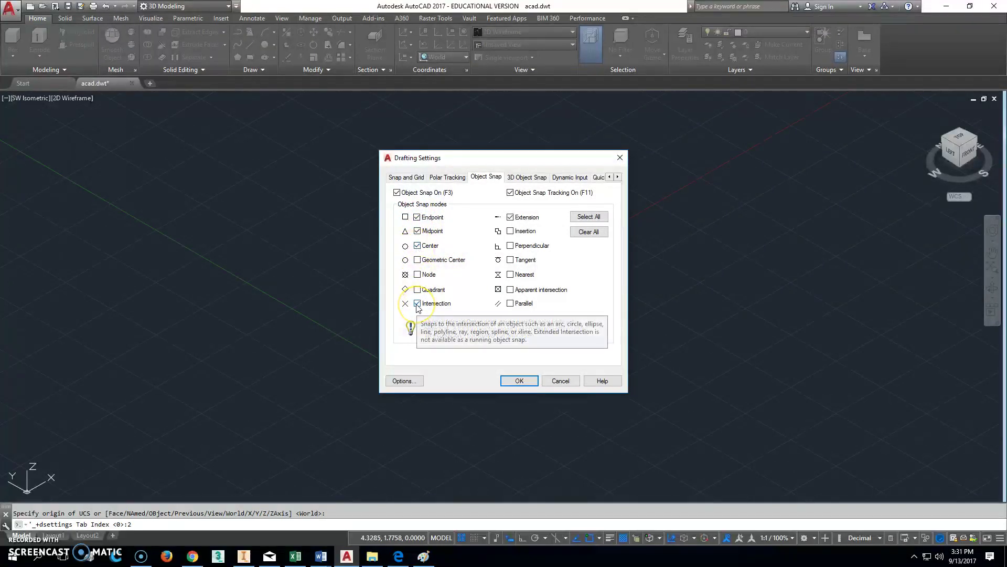
{"action": "left_click", "coordinate": [512, 221]}
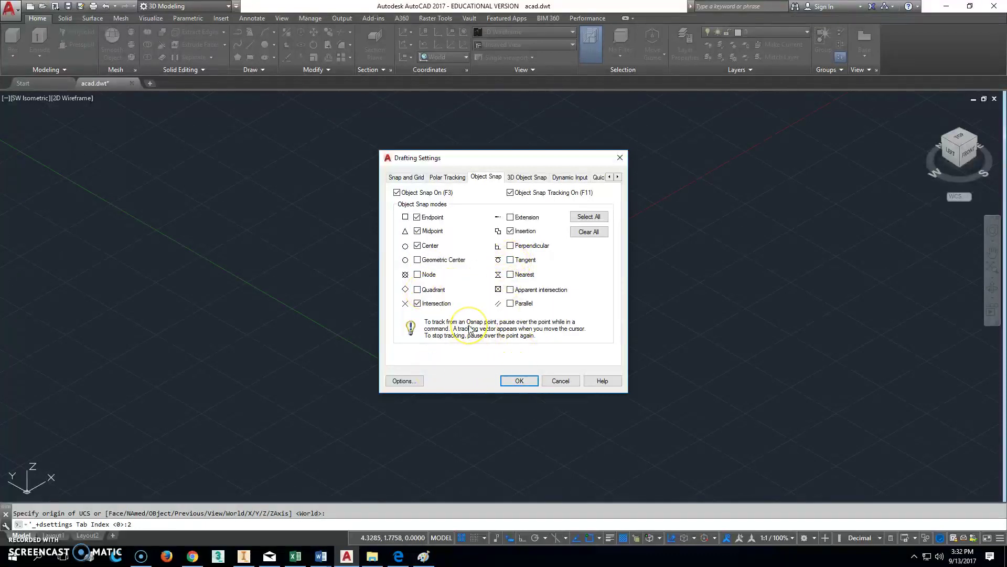
{"action": "left_click", "coordinate": [520, 381]}
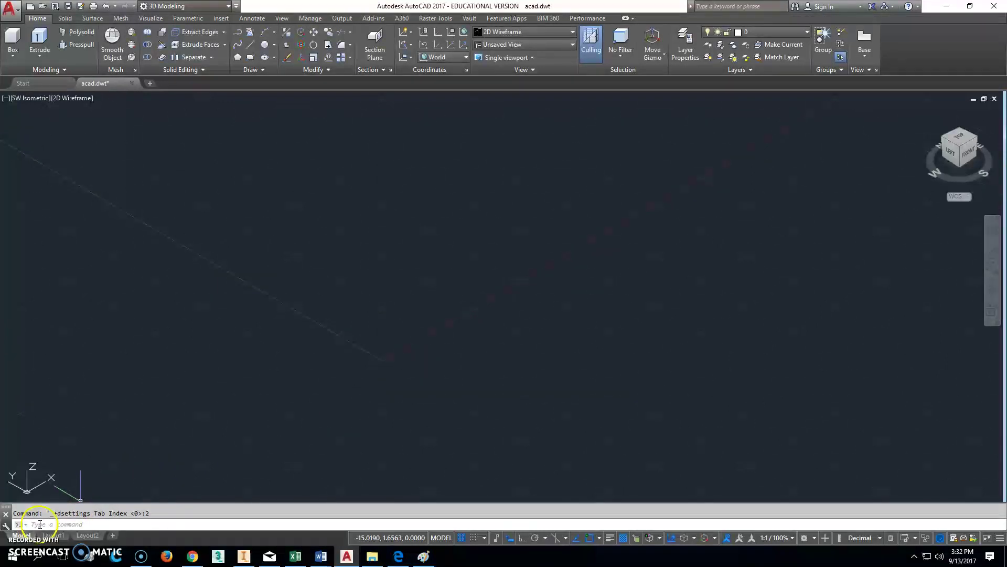
Step: Set the arc and circle smoothness display resolution to 20000 in the program options
{"action": "right_click", "coordinate": [501, 283]}
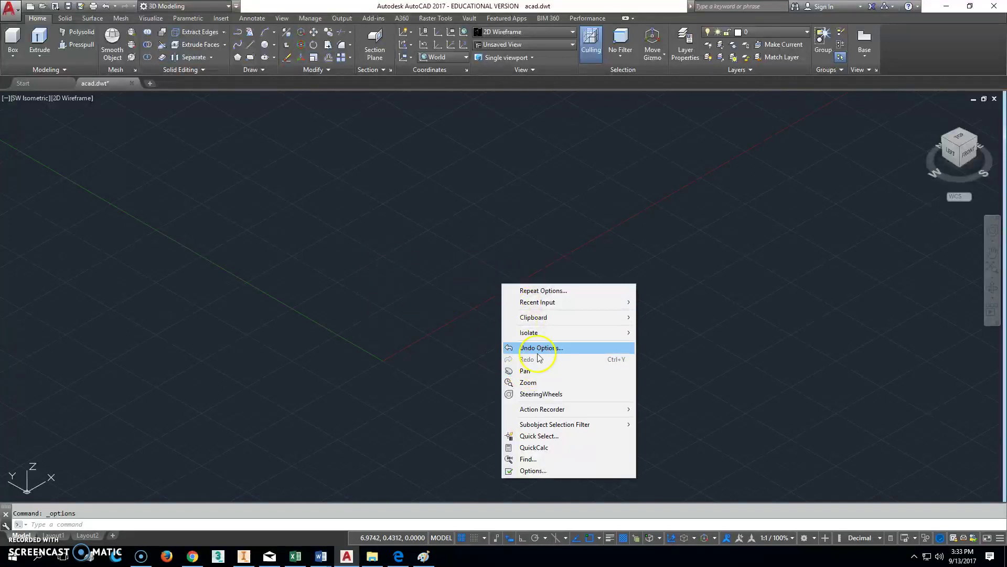
{"action": "left_click", "coordinate": [533, 471]}
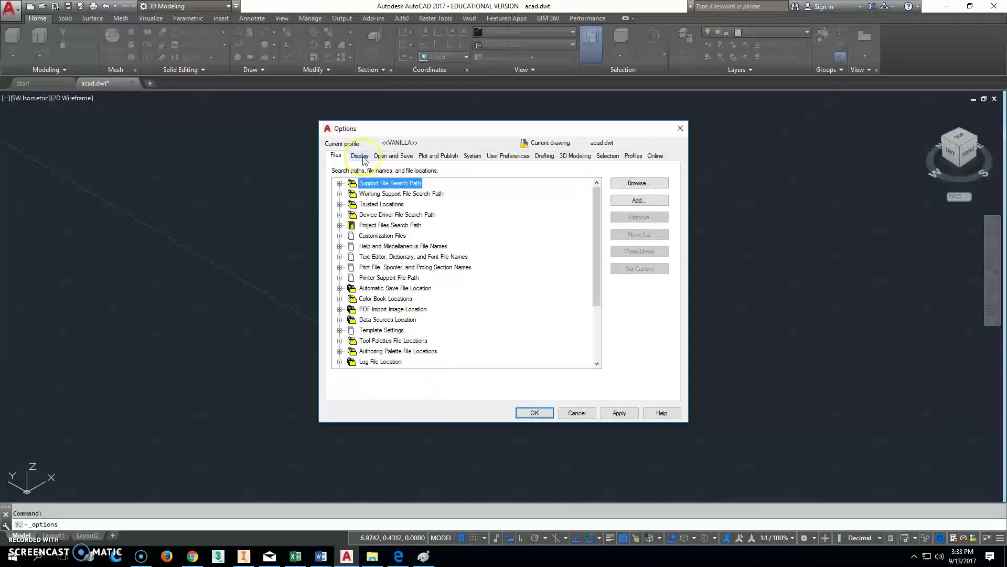
{"action": "left_click", "coordinate": [360, 156]}
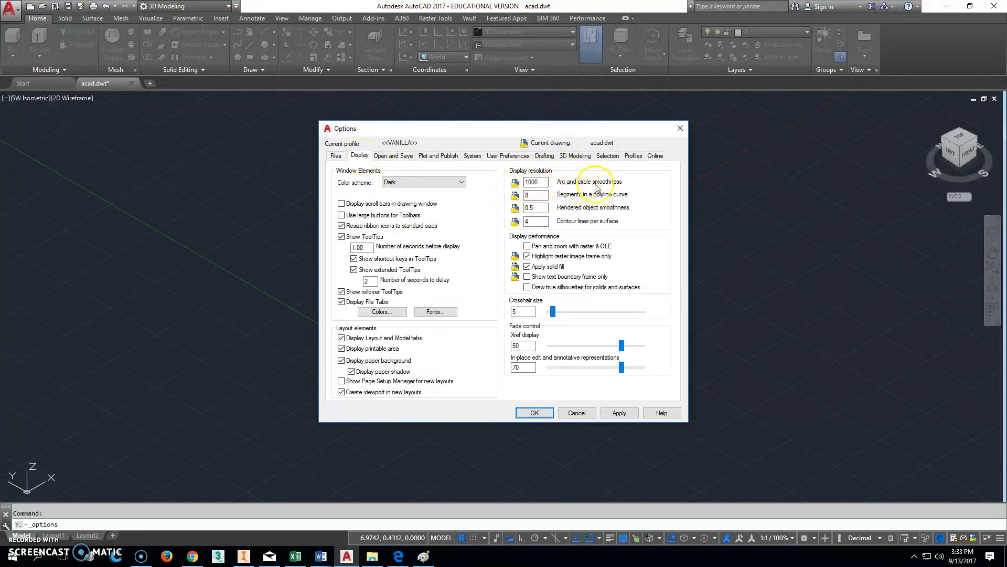
{"action": "left_click", "coordinate": [528, 182]}
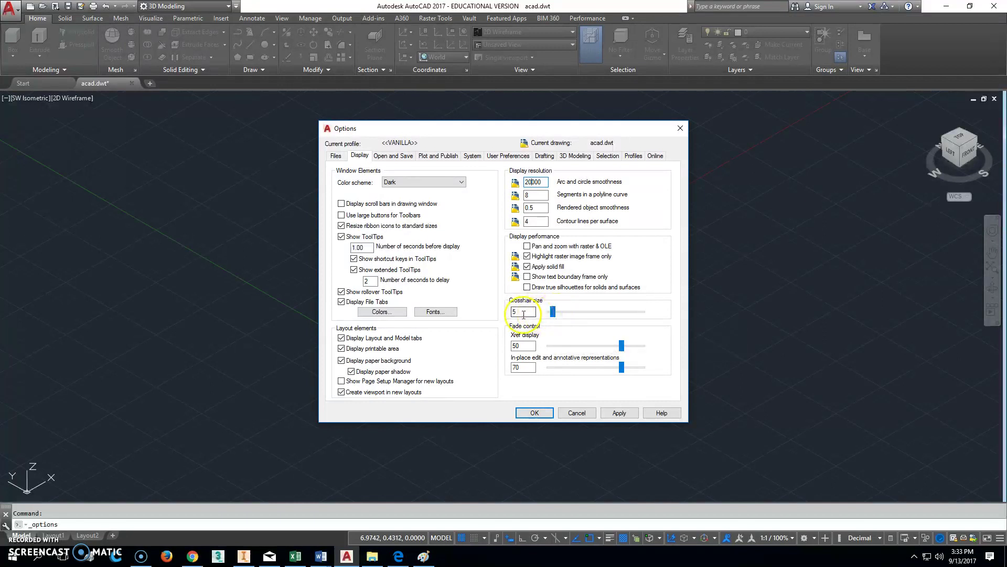
{"action": "left_click", "coordinate": [577, 316]}
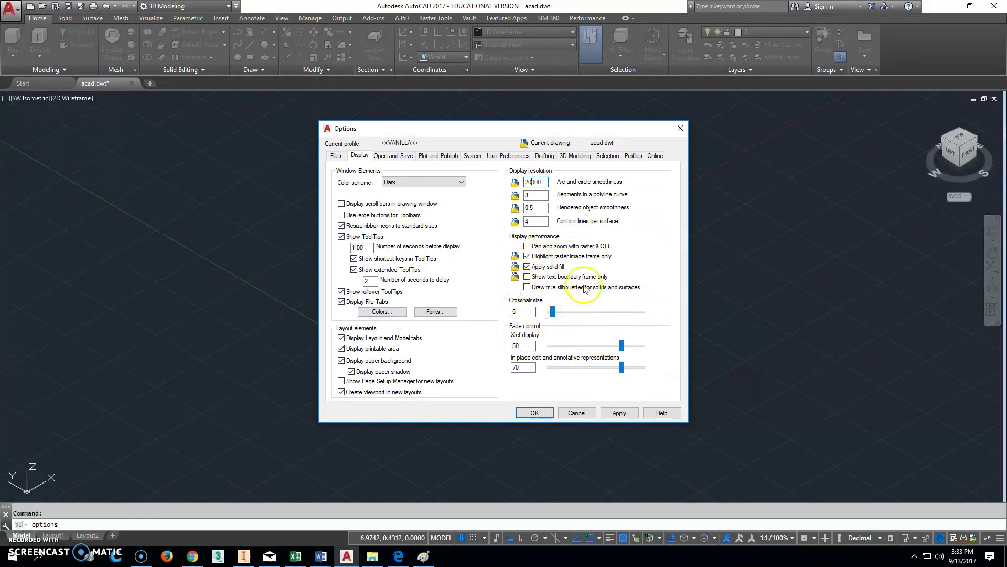
Step: Set the automatic save interval to 5 minutes and apply the change
{"action": "left_click", "coordinate": [391, 156]}
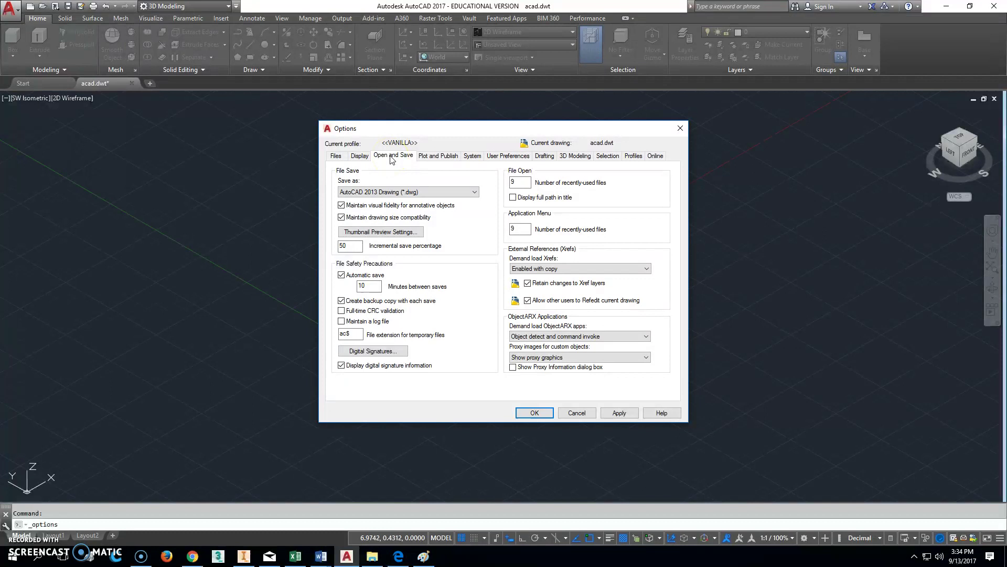
{"action": "double_click", "coordinate": [368, 286]}
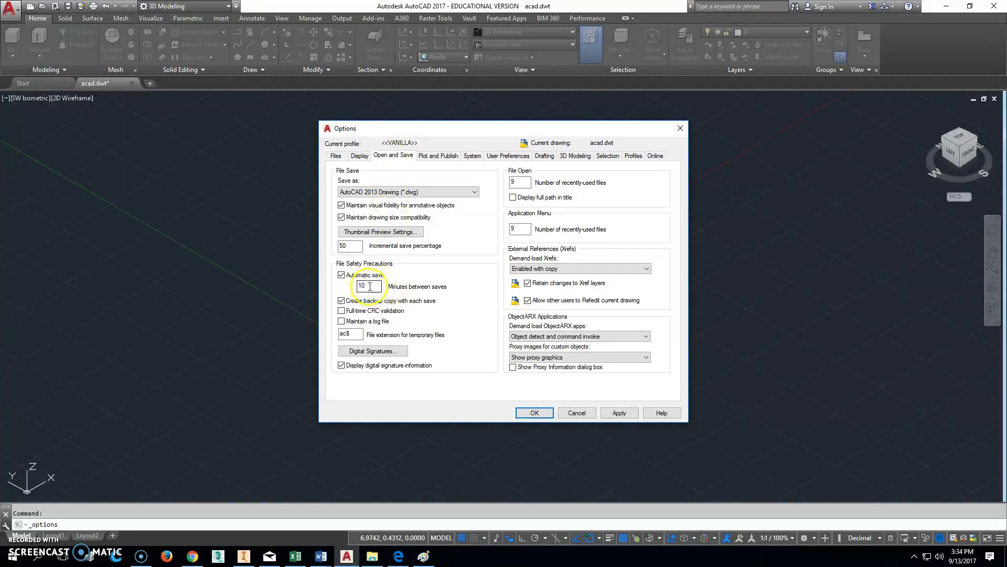
{"action": "left_click", "coordinate": [341, 274]}
{"action": "left_click", "coordinate": [341, 274]}
{"action": "double_click", "coordinate": [363, 285]}
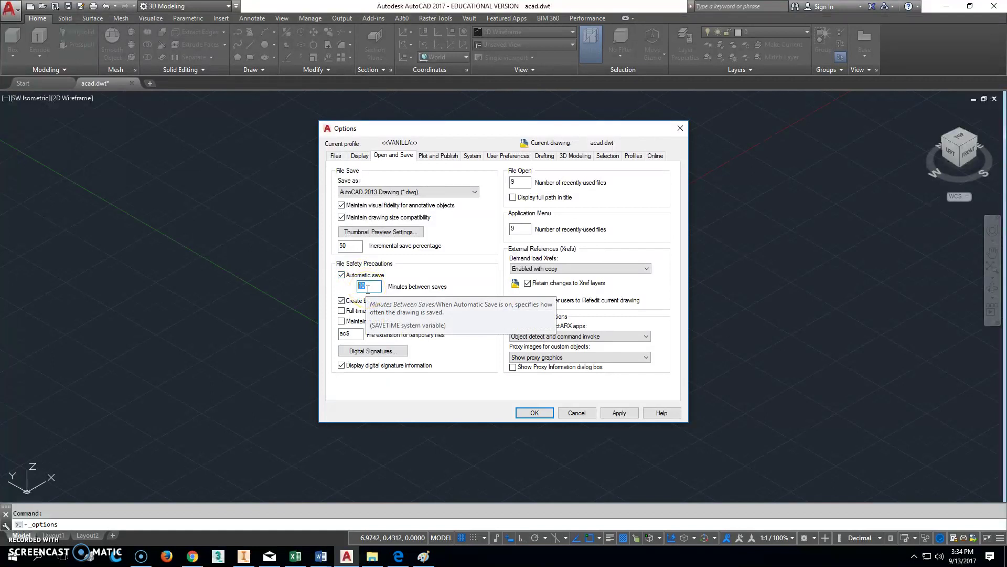
{"action": "type", "text": "5"}
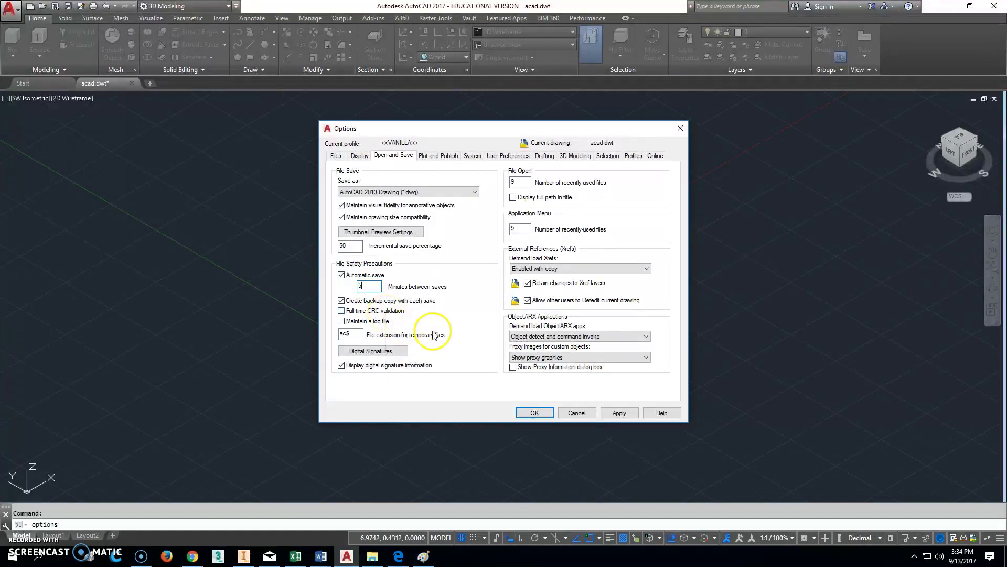
{"action": "left_click", "coordinate": [619, 412]}
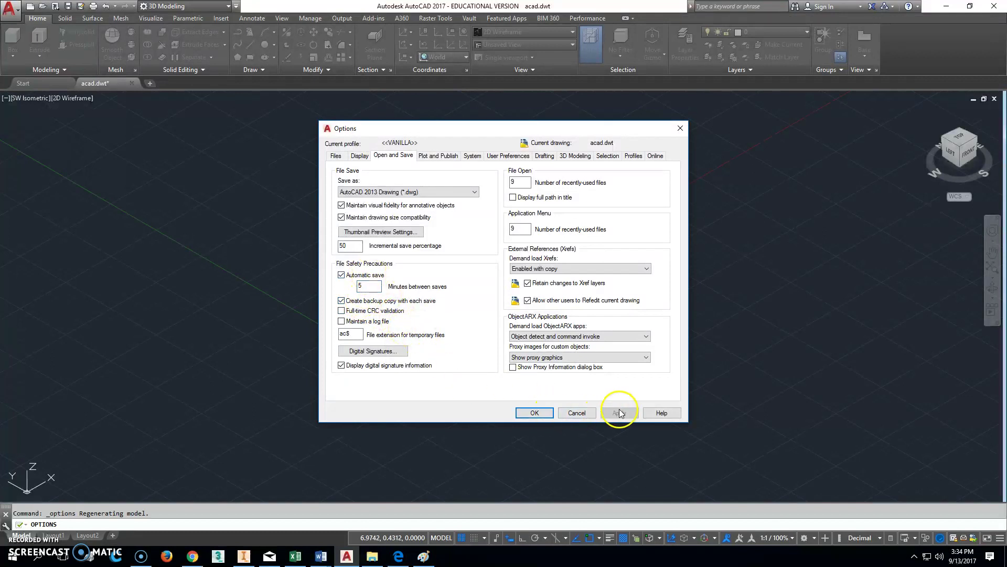
Step: Set the default output device for new drawings to DWG To PDF.pc3
{"action": "left_click", "coordinate": [431, 156]}
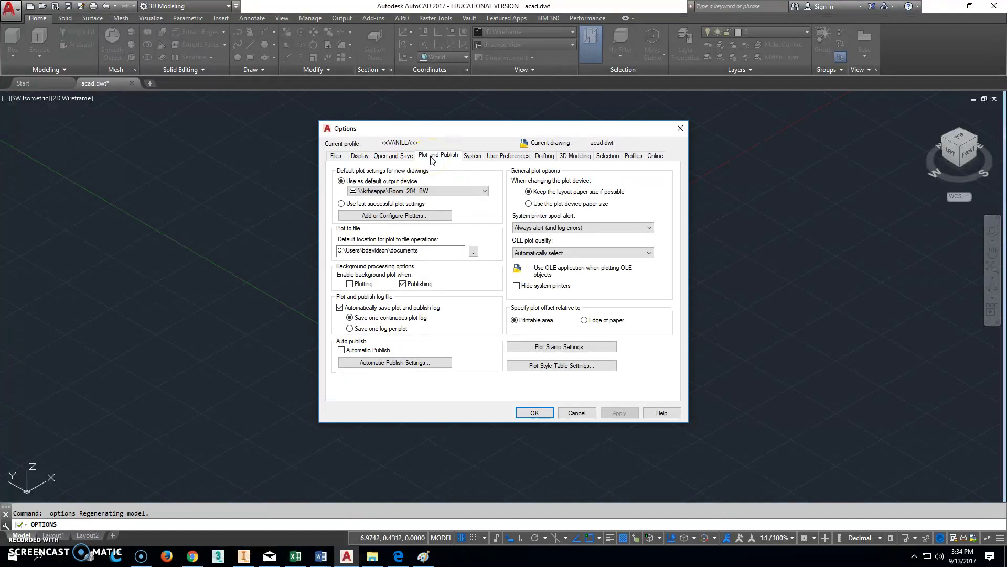
{"action": "left_click", "coordinate": [485, 191]}
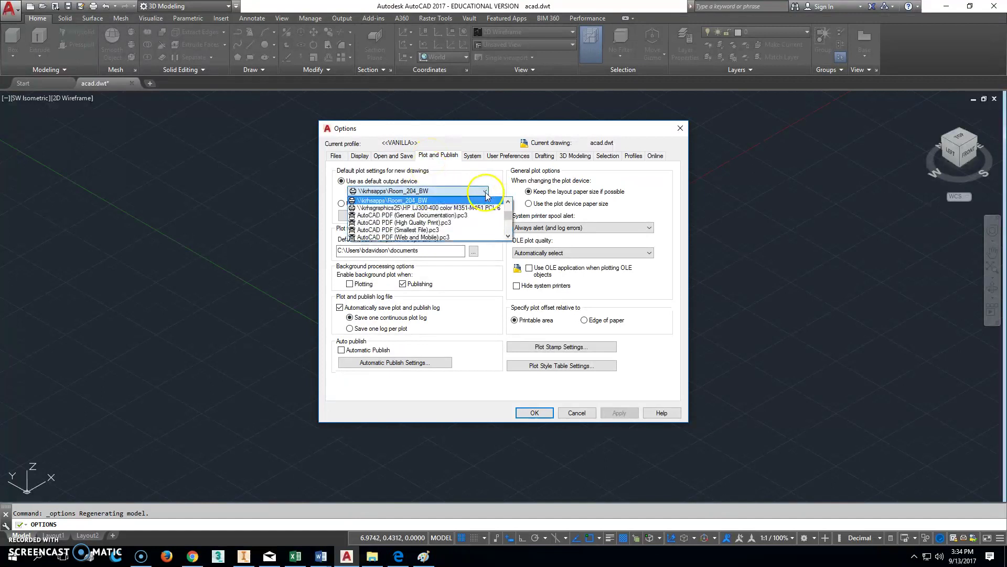
{"action": "left_click_drag", "start_coordinate": [508, 217], "coordinate": [480, 229]}
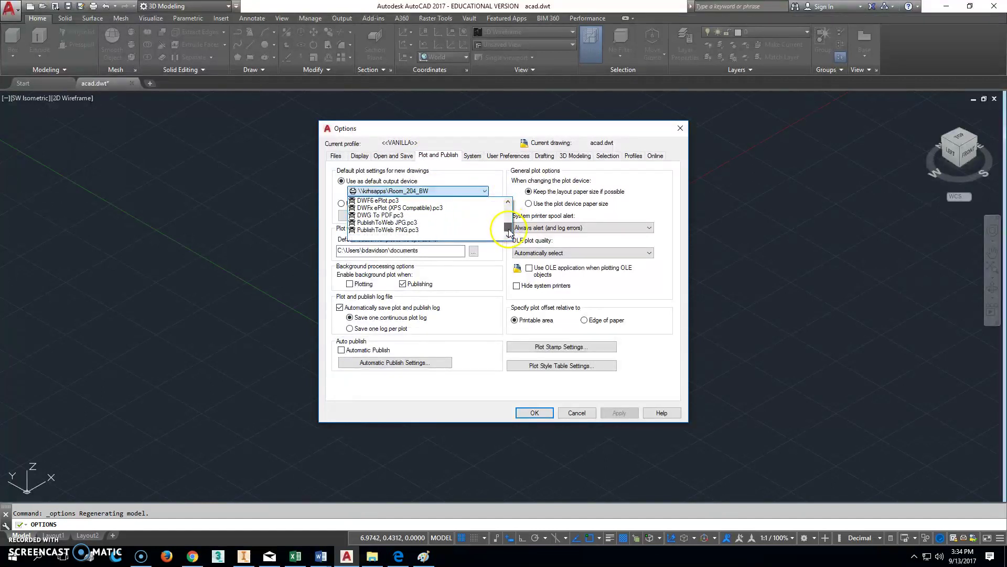
{"action": "left_click", "coordinate": [385, 216]}
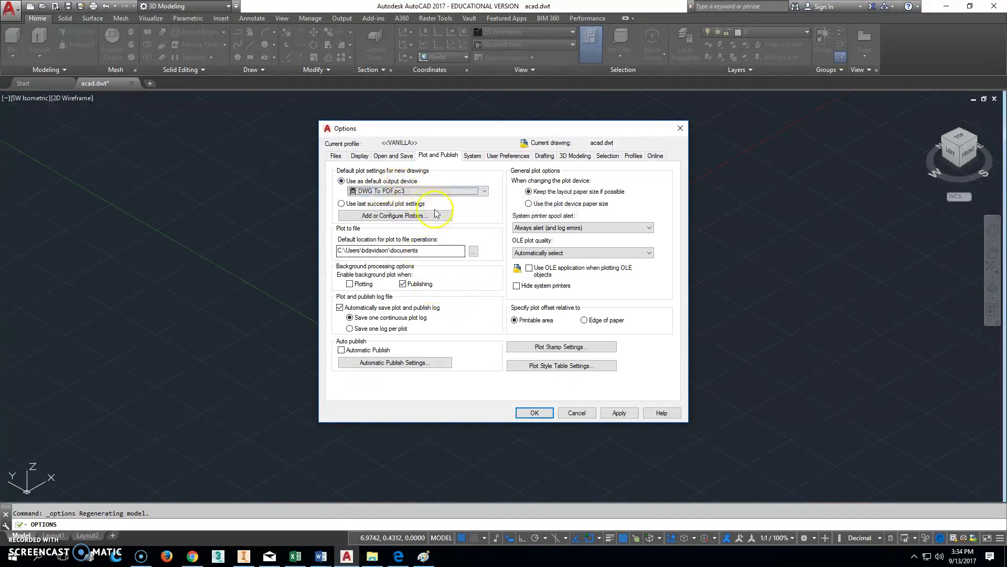
Step: Review and apply the changed display and save options, and save and close the acad.dwt template
{"action": "left_click", "coordinate": [394, 156]}
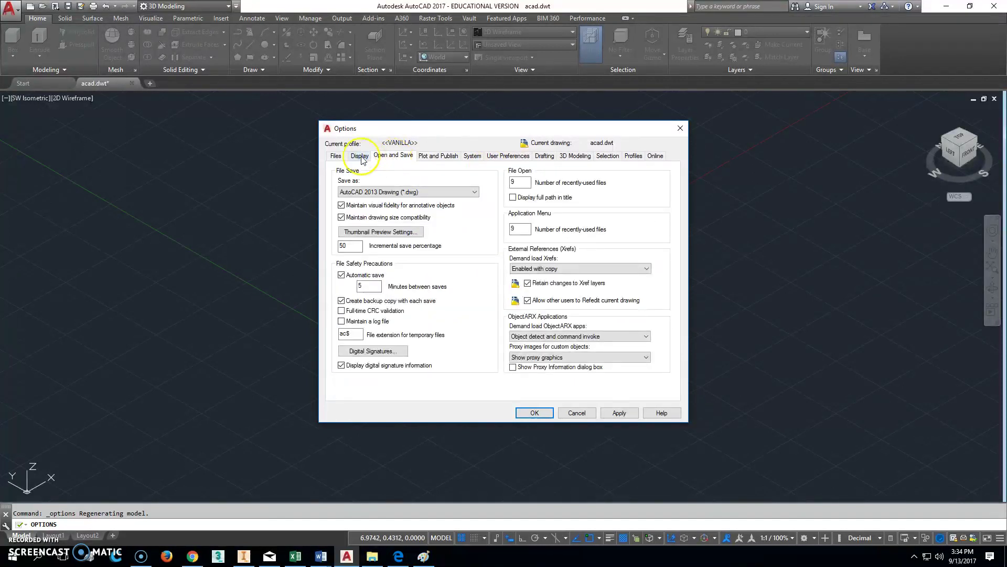
{"action": "left_click", "coordinate": [360, 156]}
{"action": "left_click", "coordinate": [385, 155]}
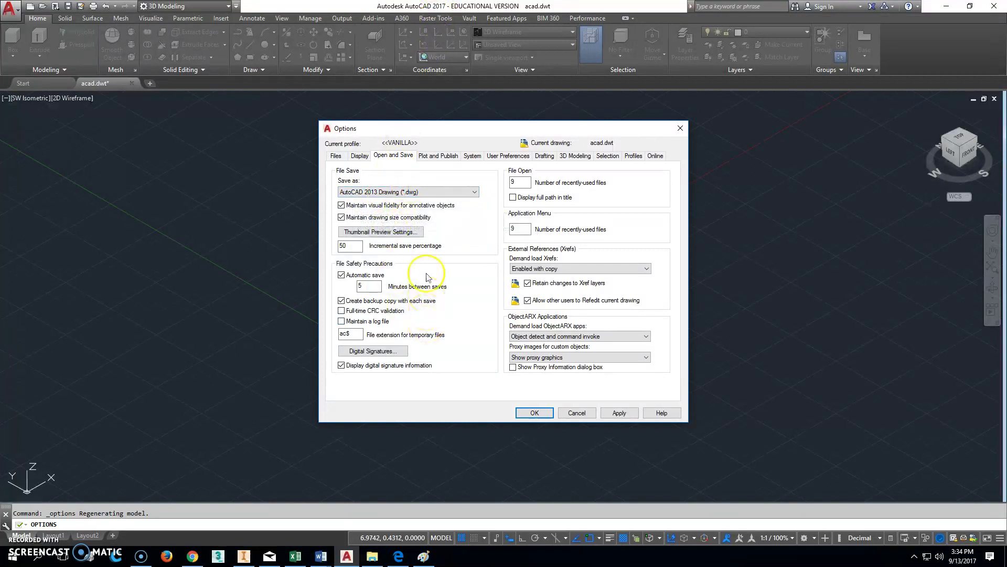
{"action": "left_click", "coordinate": [360, 157]}
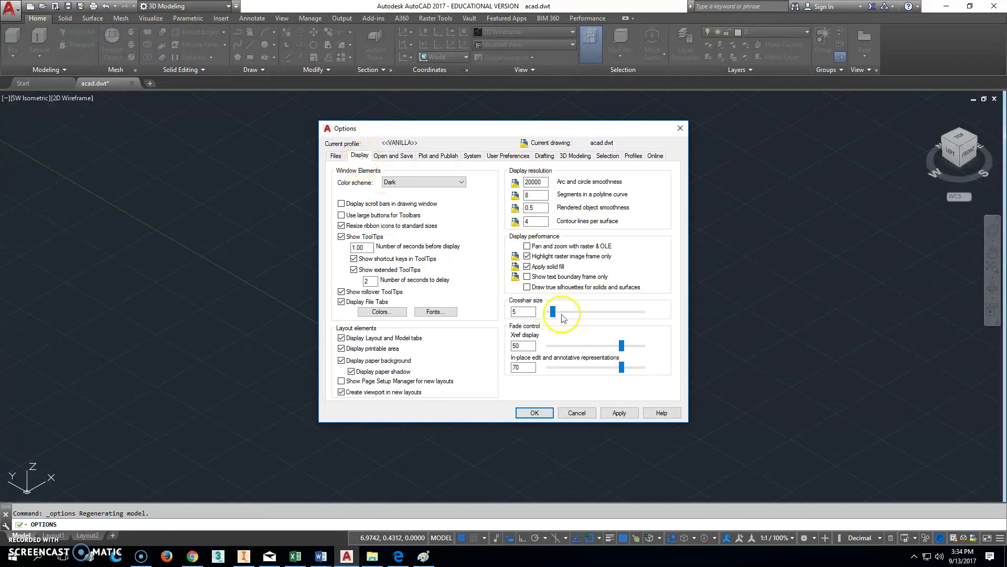
{"action": "left_click", "coordinate": [613, 413]}
{"action": "left_click", "coordinate": [535, 412]}
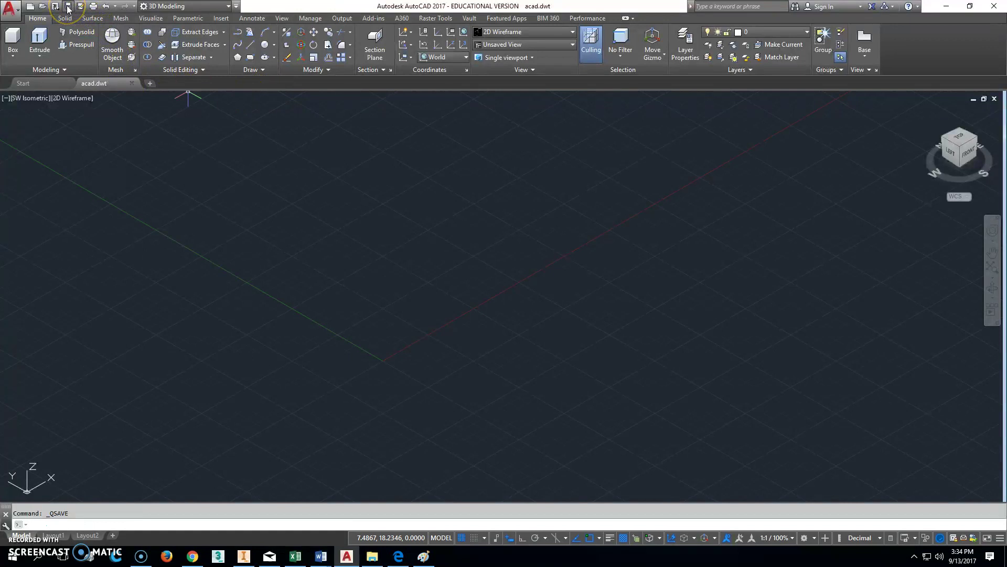
{"action": "left_click", "coordinate": [995, 99]}
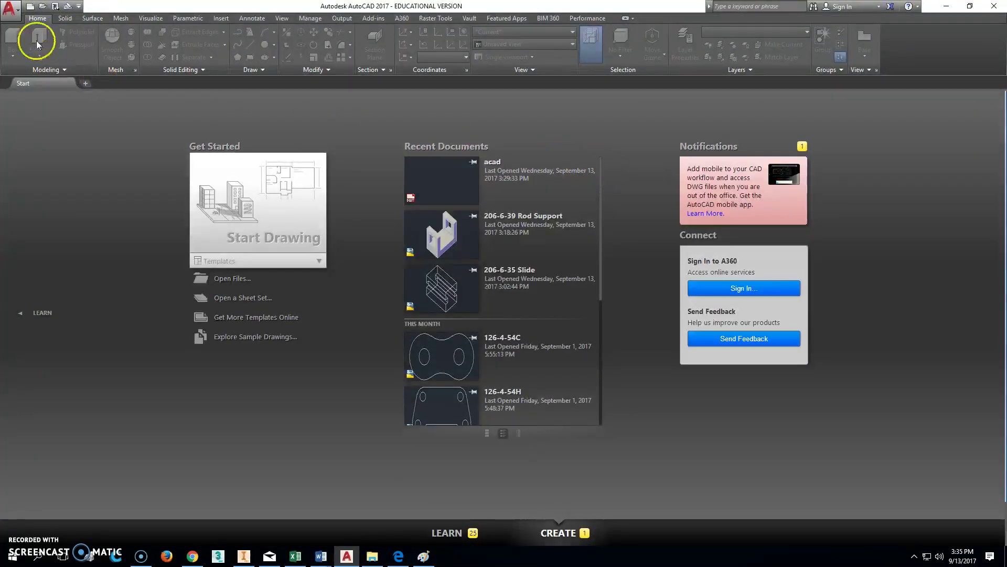
Step: Open the drawing 124-4-49A from the Documents folder with the file type set to Drawing (*.dwg)
{"action": "left_click", "coordinate": [43, 6]}
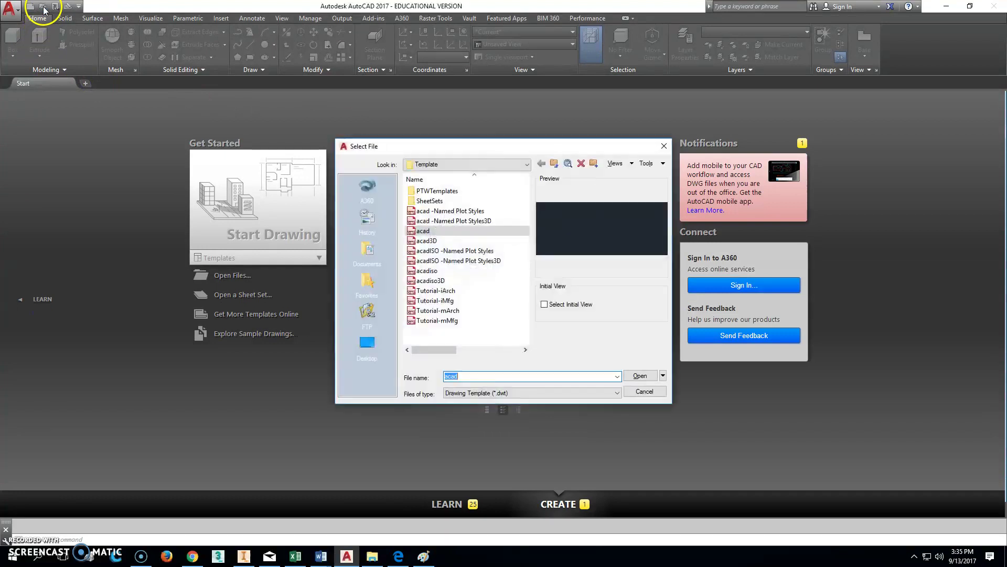
{"action": "left_click", "coordinate": [537, 395]}
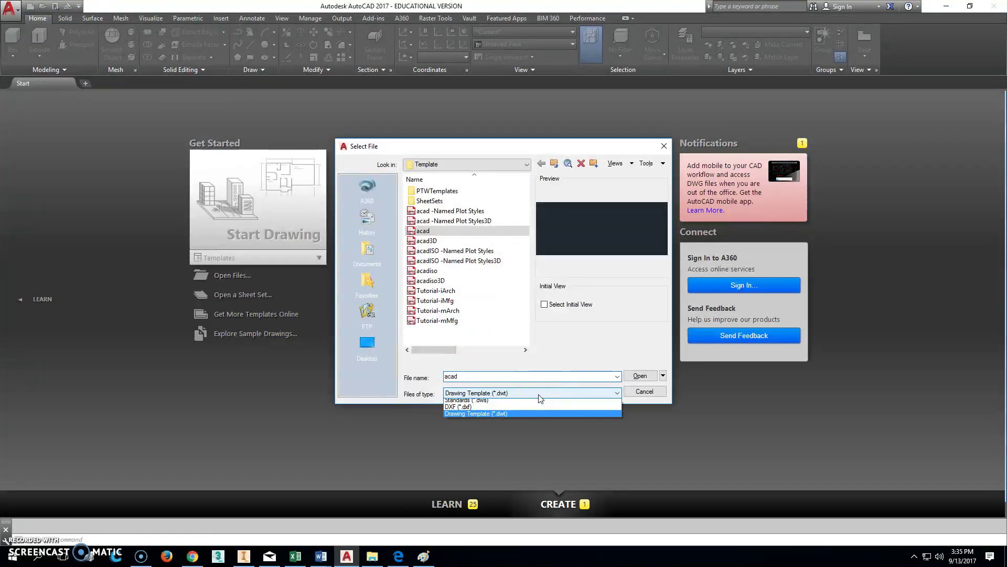
{"action": "left_click", "coordinate": [513, 403]}
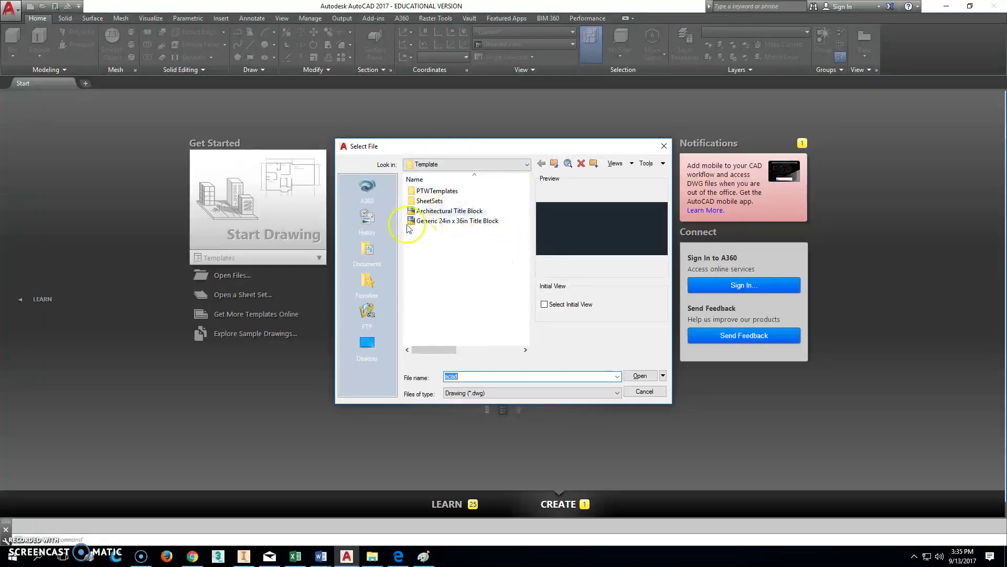
{"action": "left_click", "coordinate": [367, 249]}
{"action": "left_click_drag", "start_coordinate": [525, 205], "coordinate": [527, 303]}
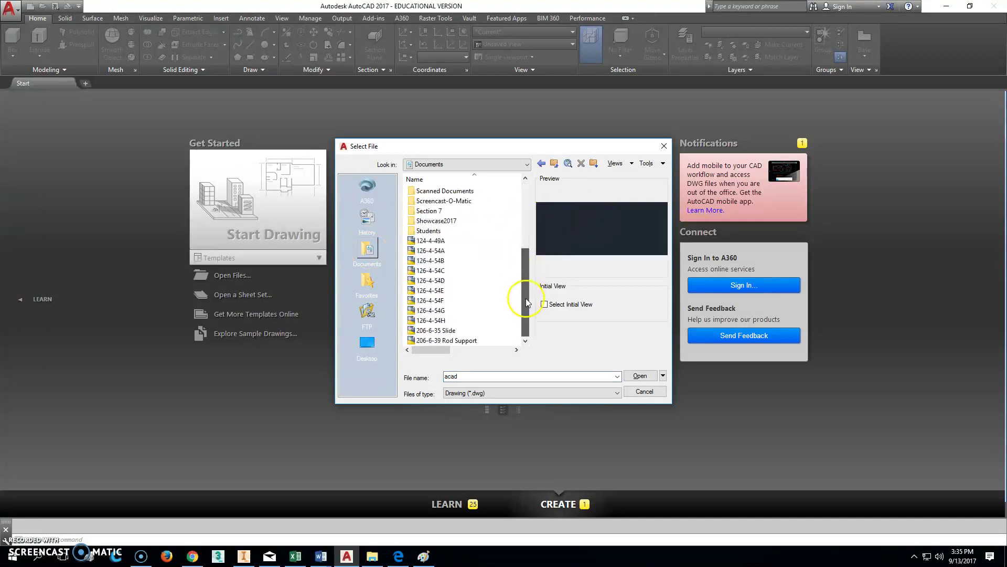
{"action": "left_click", "coordinate": [430, 241]}
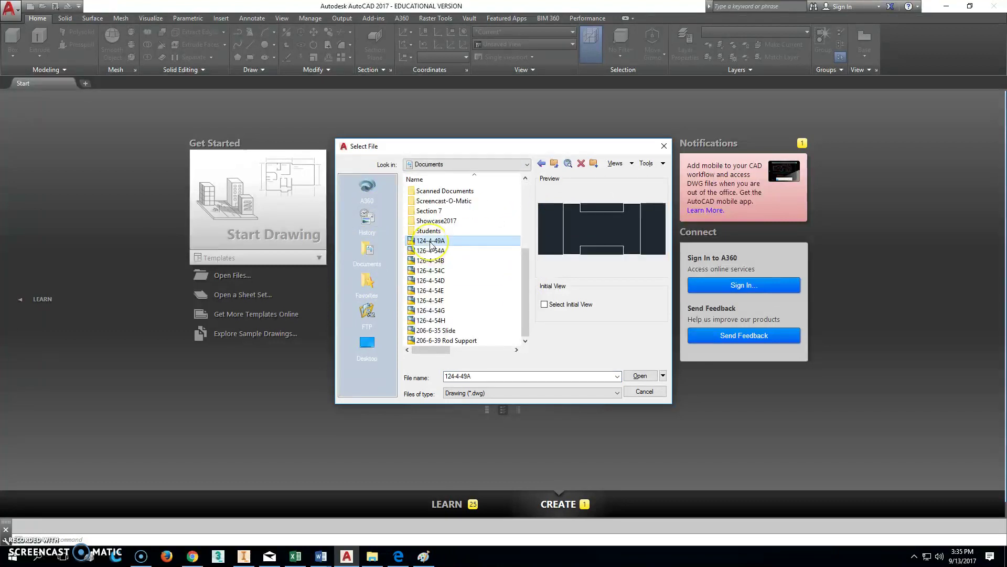
{"action": "left_click", "coordinate": [640, 376]}
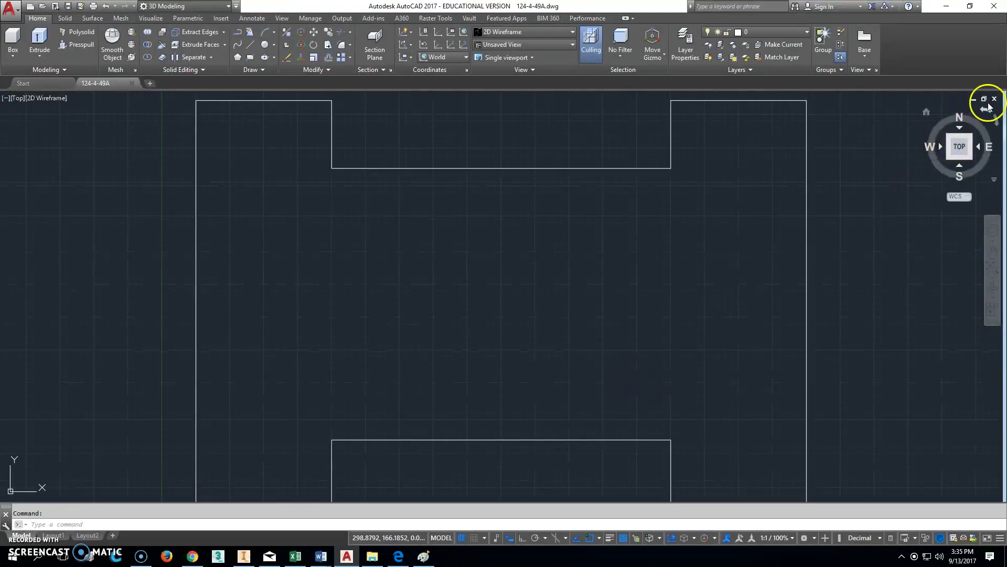
Step: Close the 124-4-49A drawing and check which file type the file opening dialog offers by default
{"action": "left_click", "coordinate": [994, 98]}
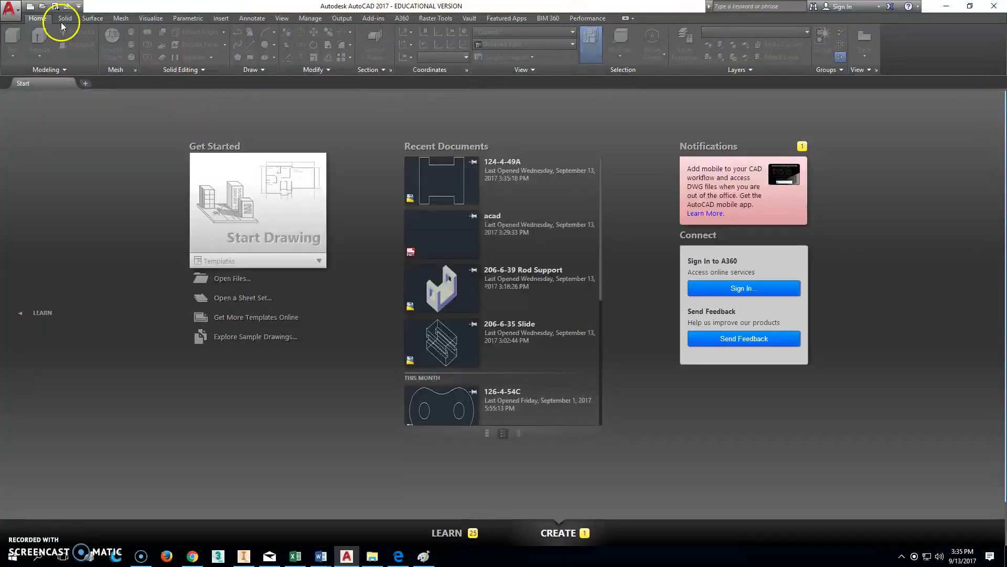
{"action": "left_click", "coordinate": [43, 7]}
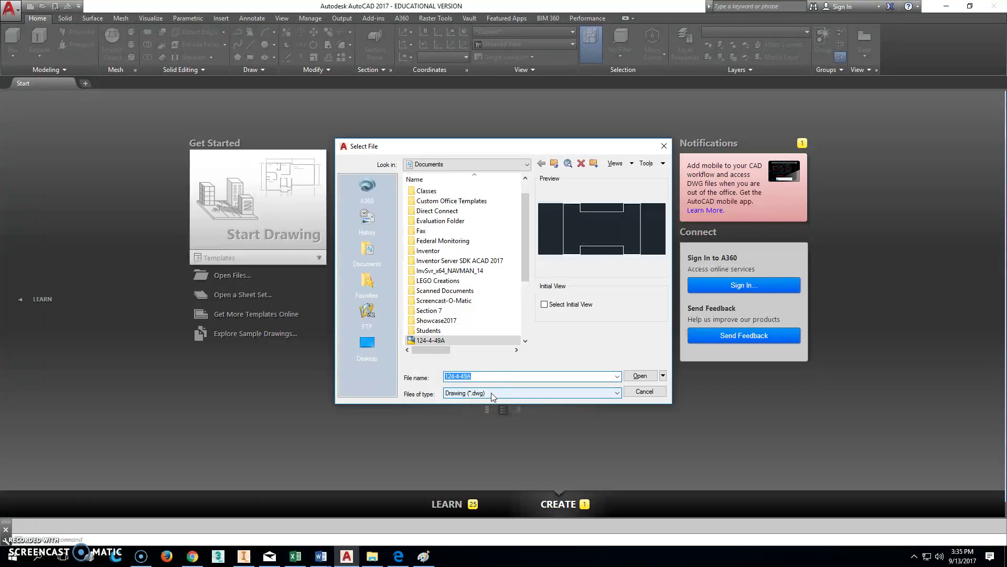
{"action": "left_click", "coordinate": [644, 392]}
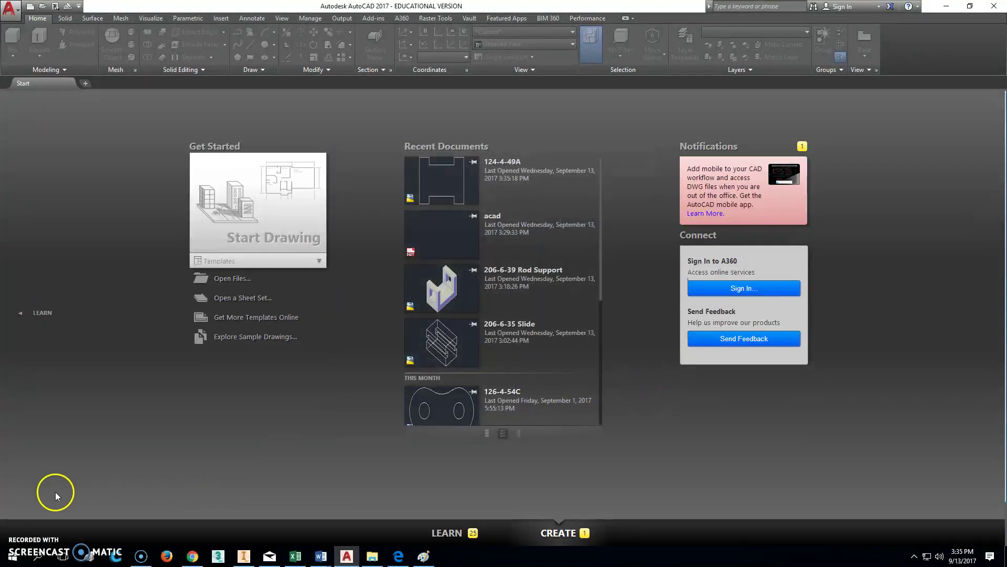